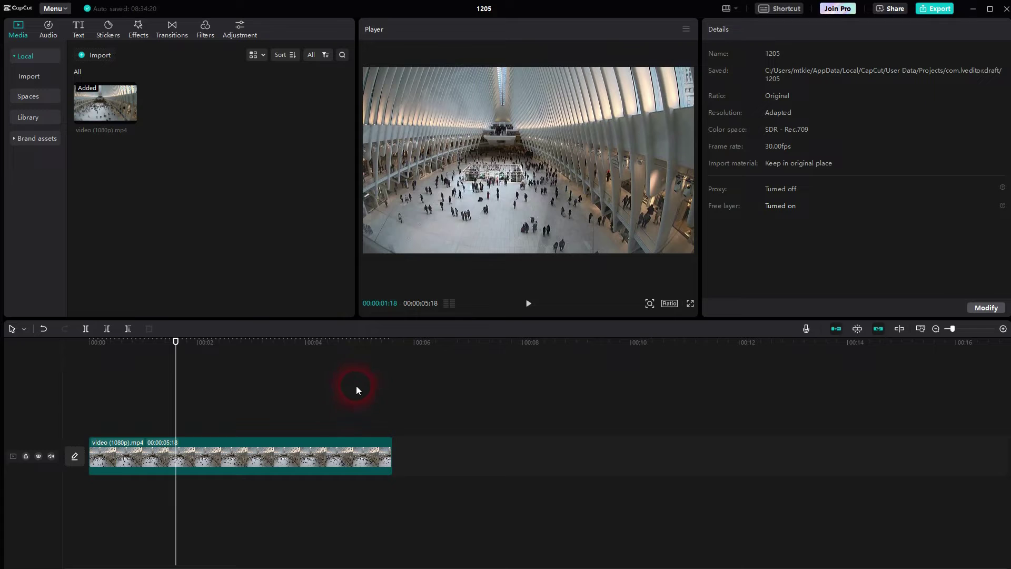
- Keep the default layout and show the Default text template under Text > Add text > Presets
{"action": "left_click", "coordinate": [729, 10]}
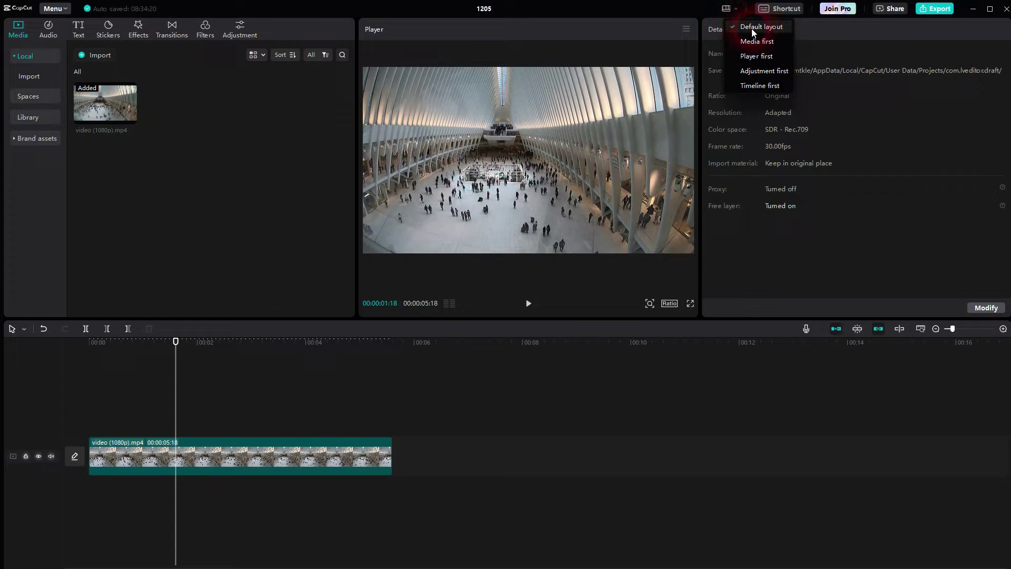
{"action": "left_click", "coordinate": [78, 32]}
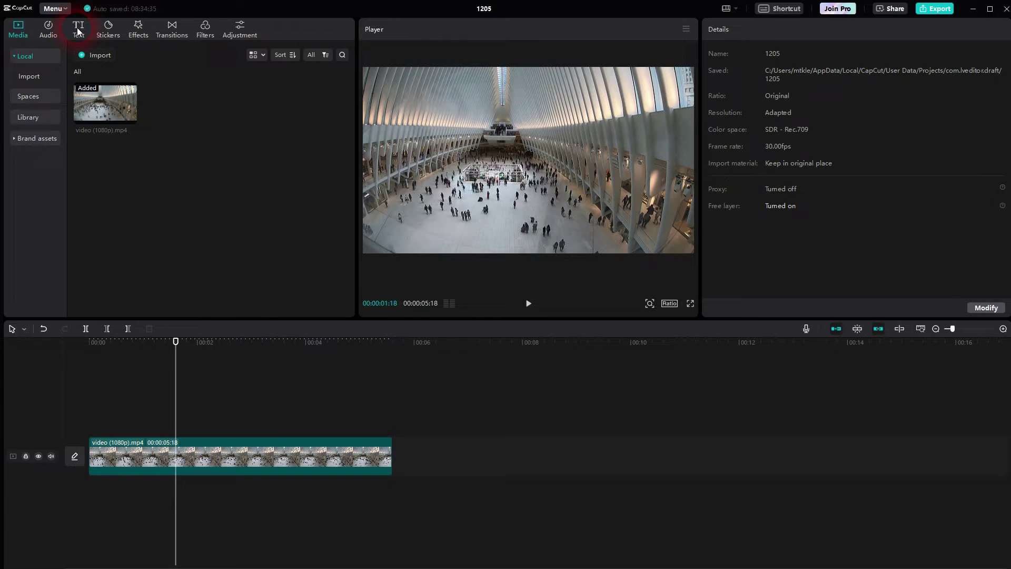
{"action": "left_click", "coordinate": [77, 32]}
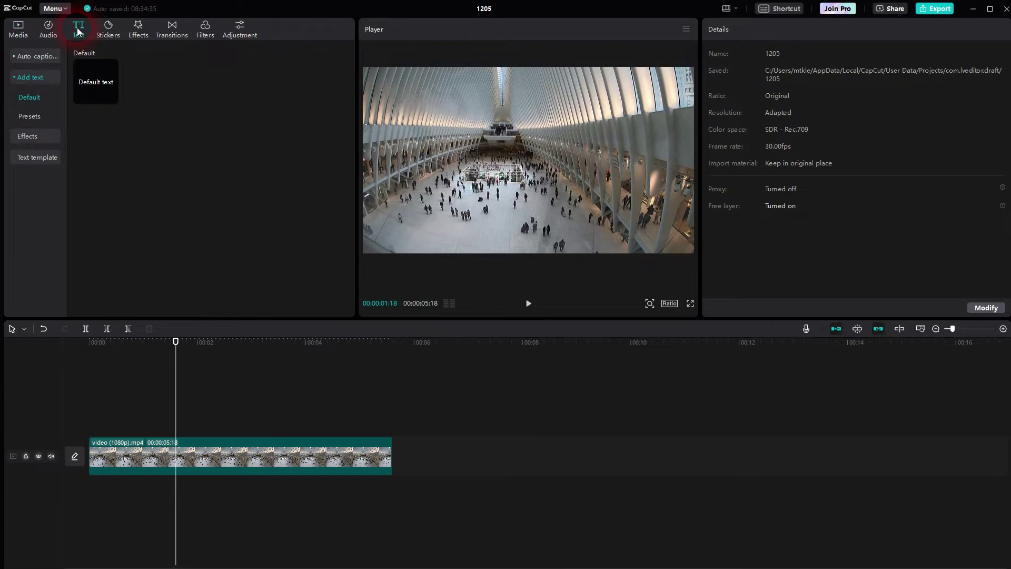
{"action": "left_click", "coordinate": [14, 78]}
{"action": "left_click", "coordinate": [14, 79]}
{"action": "left_click", "coordinate": [30, 118]}
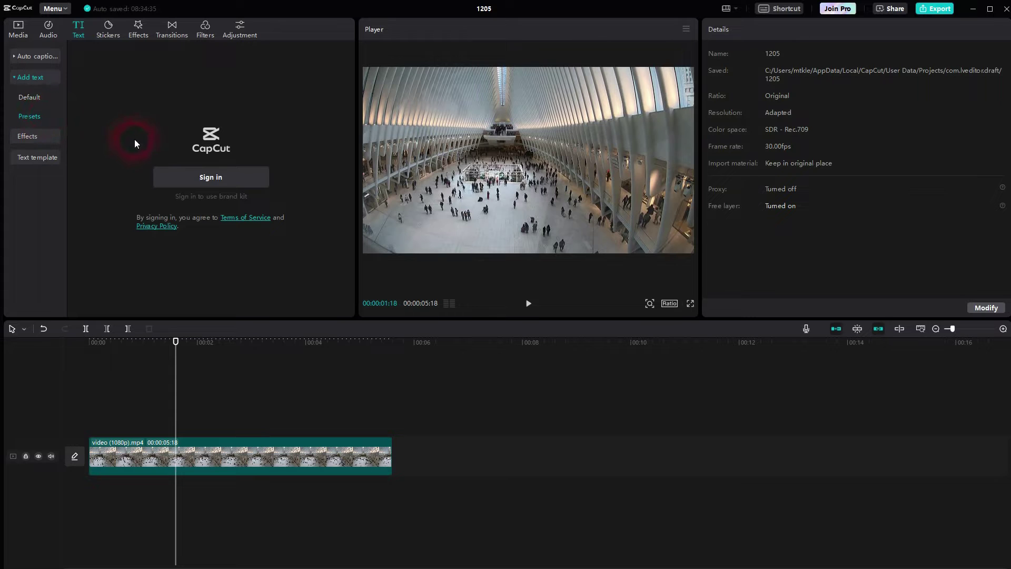
{"action": "left_click", "coordinate": [27, 100]}
- Place a Default text clip on a new track above the video, starting at 0
{"action": "left_click_drag", "start_coordinate": [96, 82], "coordinate": [158, 368]}
{"action": "left_click_drag", "start_coordinate": [181, 416], "coordinate": [194, 432]}
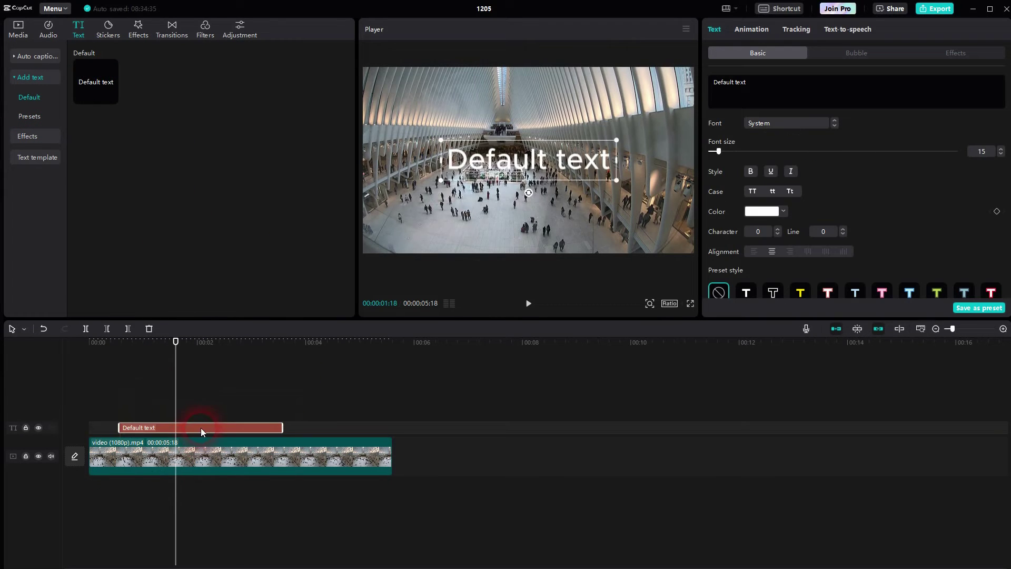
{"action": "left_click_drag", "start_coordinate": [119, 427], "coordinate": [63, 429]}
{"action": "left_click", "coordinate": [255, 422]}
{"action": "mouse_move", "coordinate": [282, 428]}
{"action": "left_mouse_down"}
{"action": "mouse_move", "coordinate": [422, 440]}
{"action": "mouse_move", "coordinate": [579, 421]}
{"action": "mouse_move", "coordinate": [393, 453]}
{"action": "mouse_move", "coordinate": [274, 432]}
{"action": "left_mouse_up"}
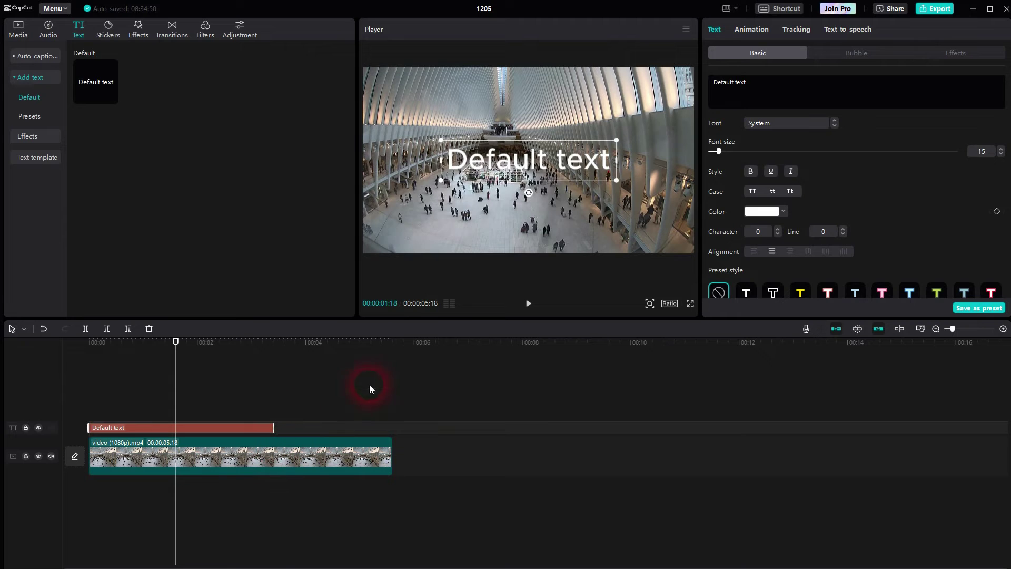
{"action": "left_click_drag", "start_coordinate": [274, 426], "coordinate": [392, 448]}
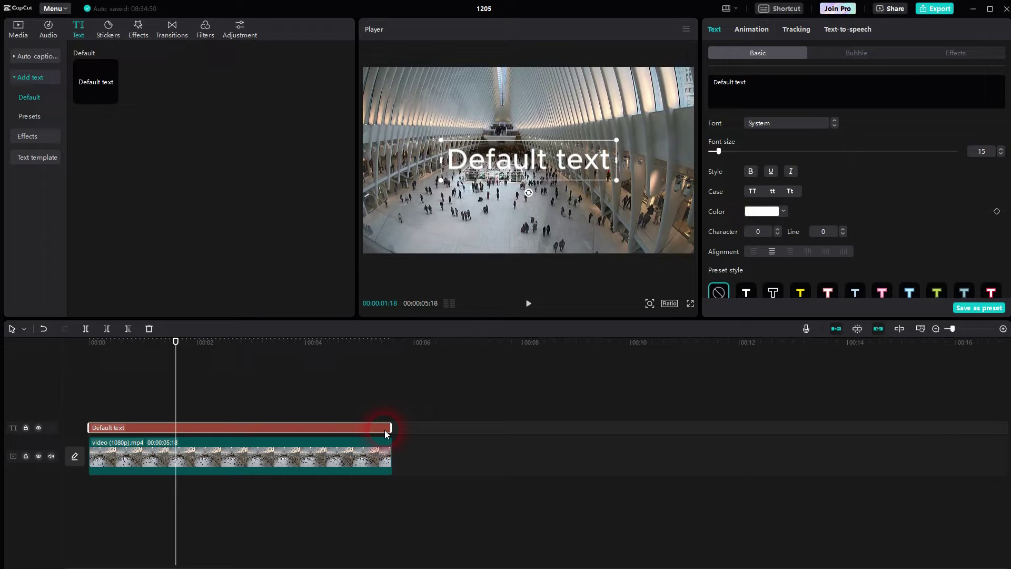
- Trim the text clip to end around 3.3 seconds, checking frames near its end
{"action": "left_click_drag", "start_coordinate": [176, 341], "coordinate": [306, 344]}
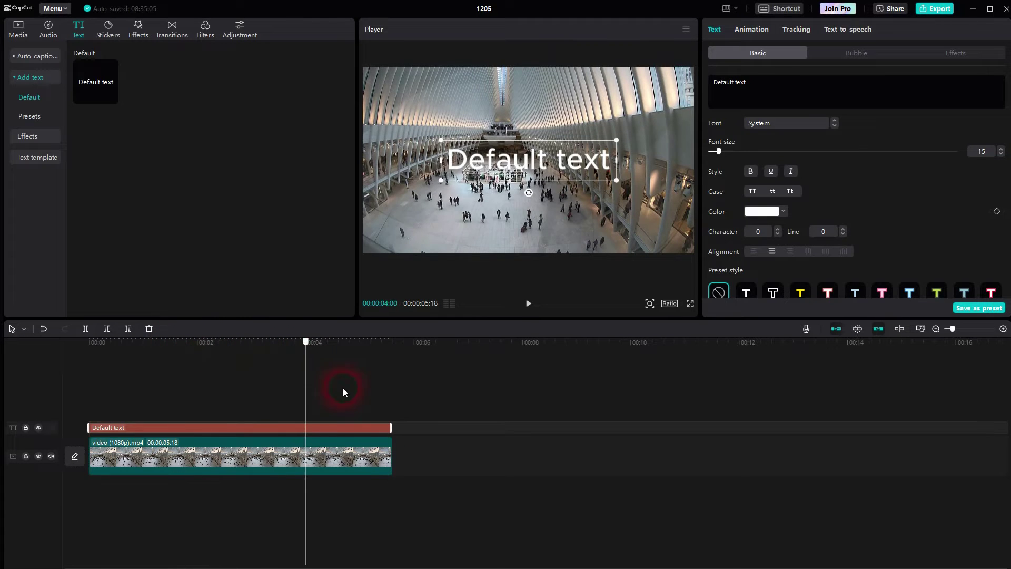
{"action": "left_click_drag", "start_coordinate": [393, 434], "coordinate": [278, 426]}
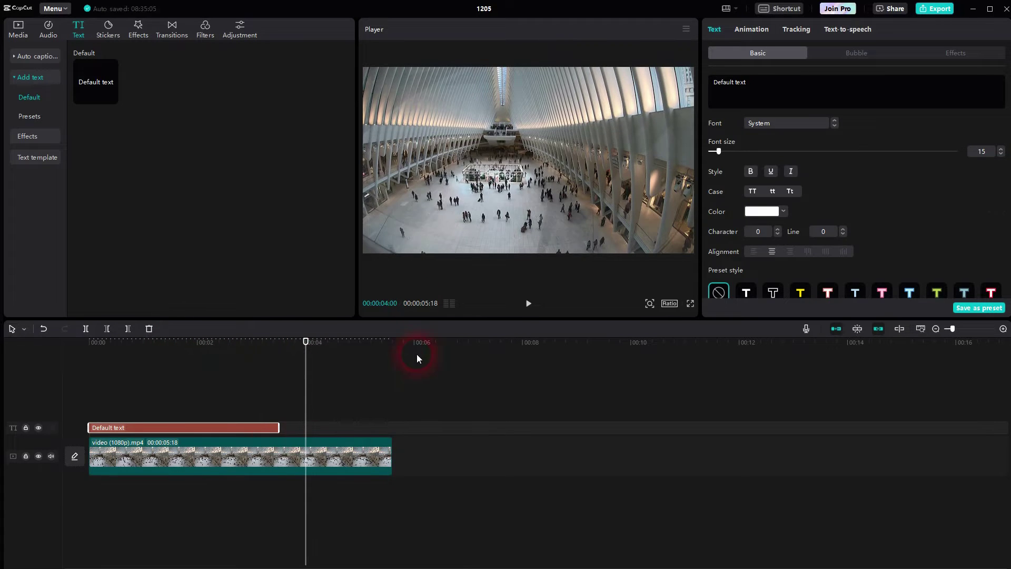
{"action": "left_click_drag", "start_coordinate": [312, 348], "coordinate": [213, 361]}
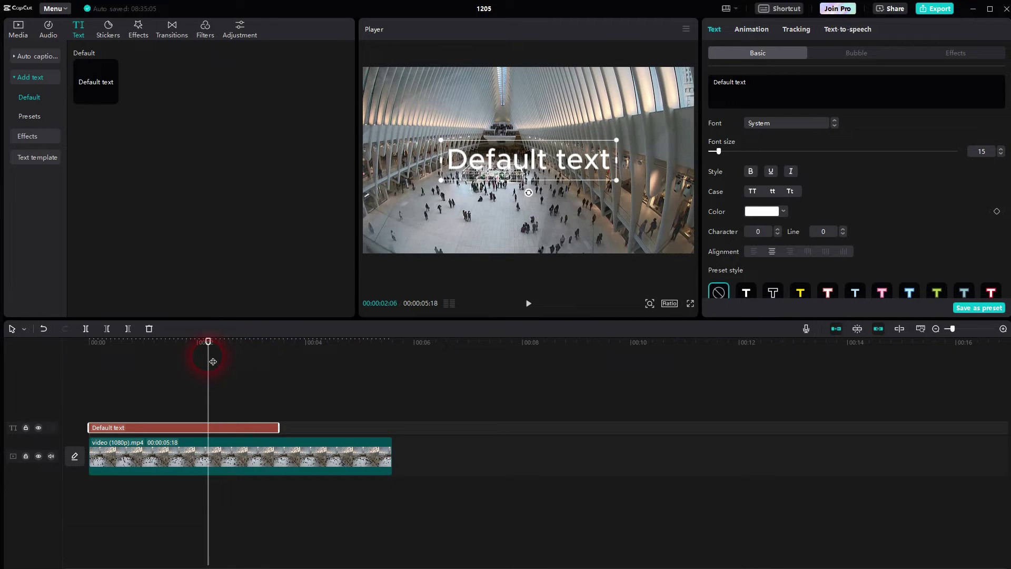
{"action": "left_click", "coordinate": [288, 402]}
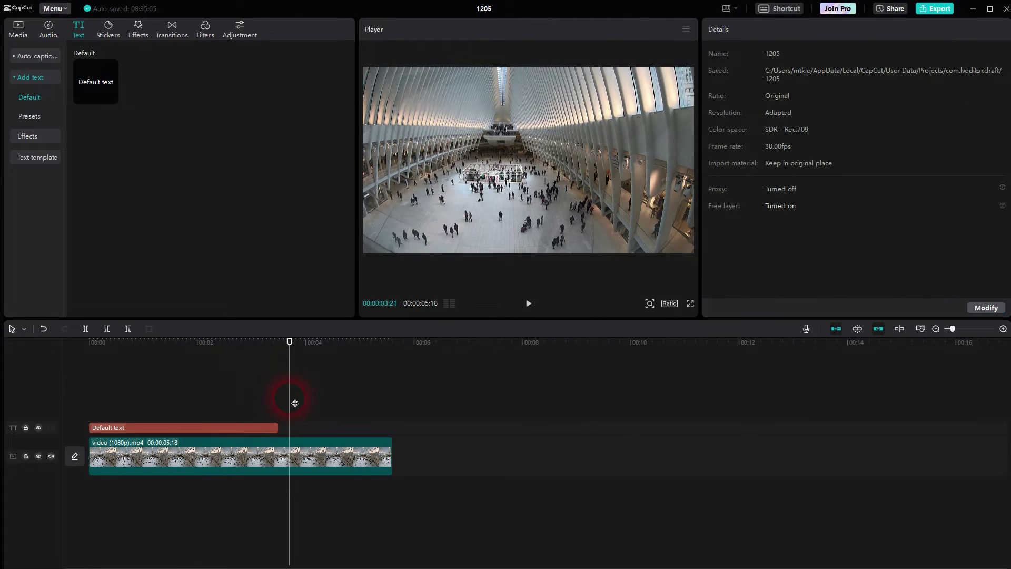
{"action": "left_click", "coordinate": [248, 428]}
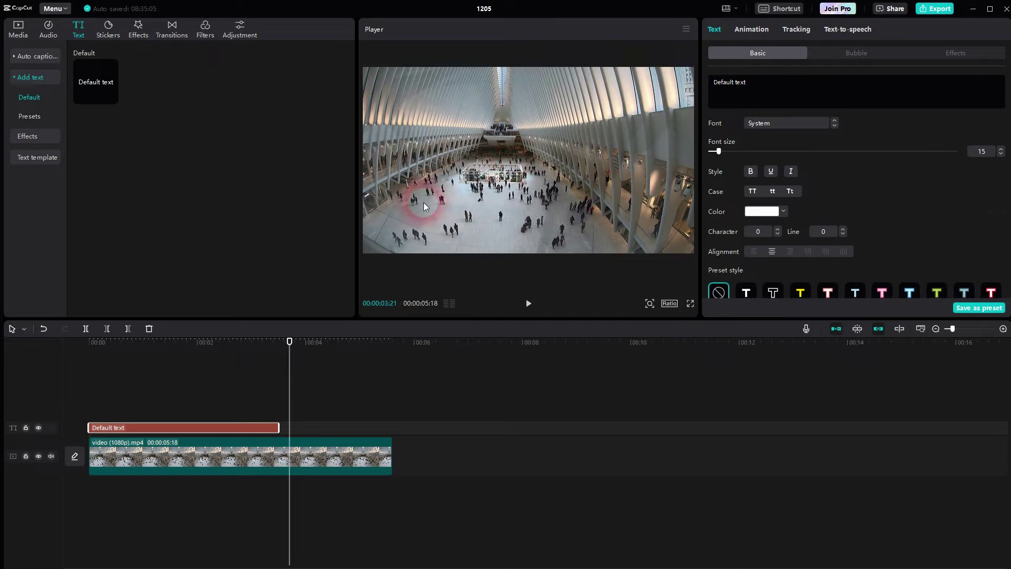
- Replace the 'Default text' wording with 'VLOG #001'
{"action": "left_click_drag", "start_coordinate": [296, 344], "coordinate": [177, 362]}
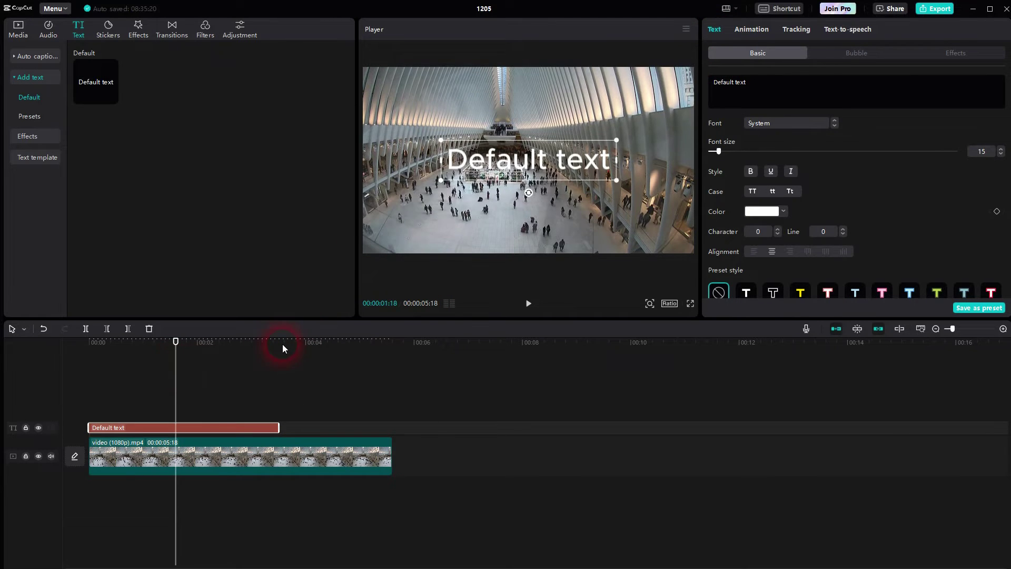
{"action": "left_click_drag", "start_coordinate": [749, 83], "coordinate": [705, 81]}
{"action": "type", "text": "VLOG"}
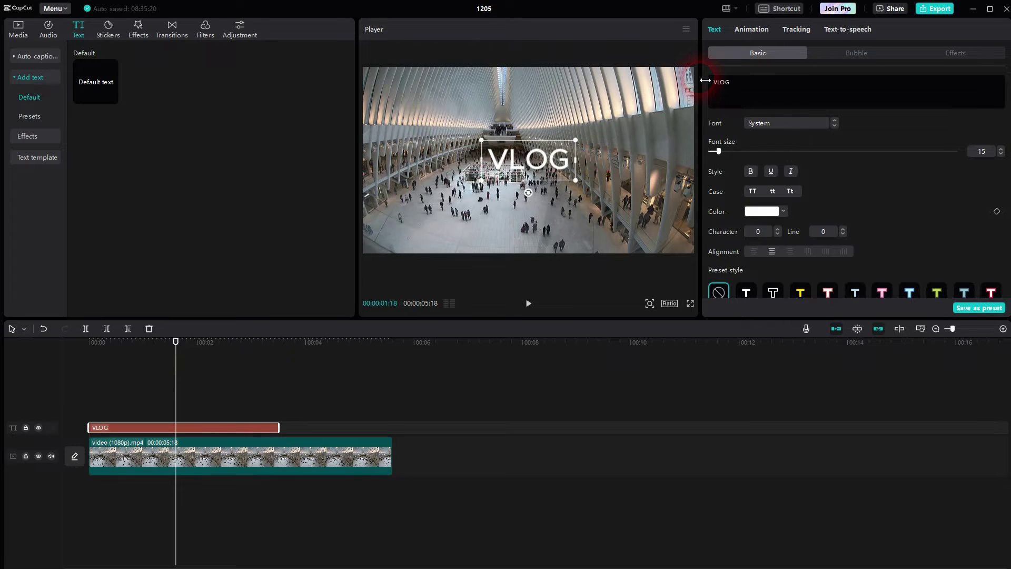
{"action": "type", "text": " #001"}
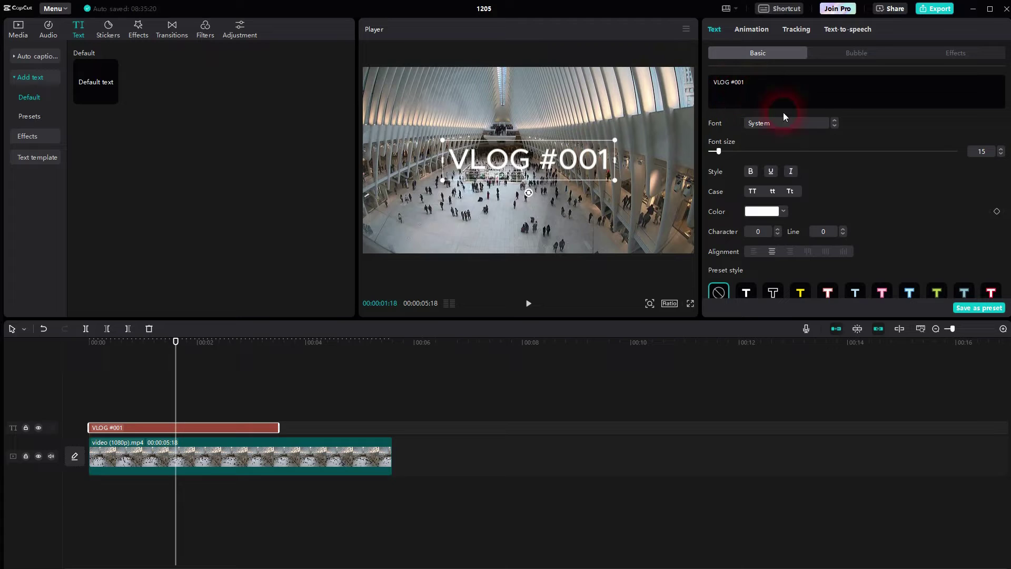
- Try BlackMango-Blk and BlackMango-Rg, then apply BlackMango-Regular to the title
{"action": "left_click", "coordinate": [827, 122]}
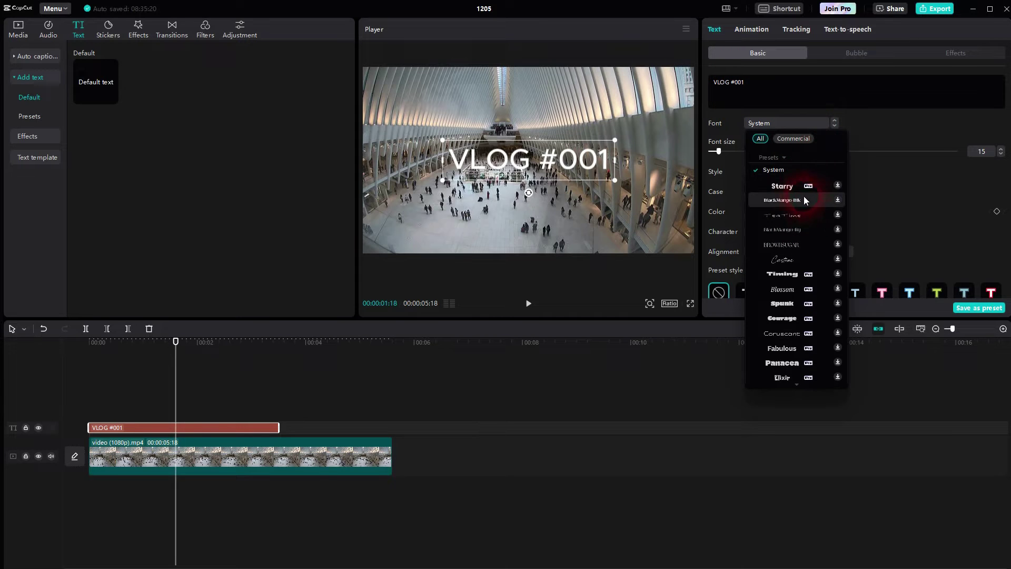
{"action": "left_click", "coordinate": [798, 201]}
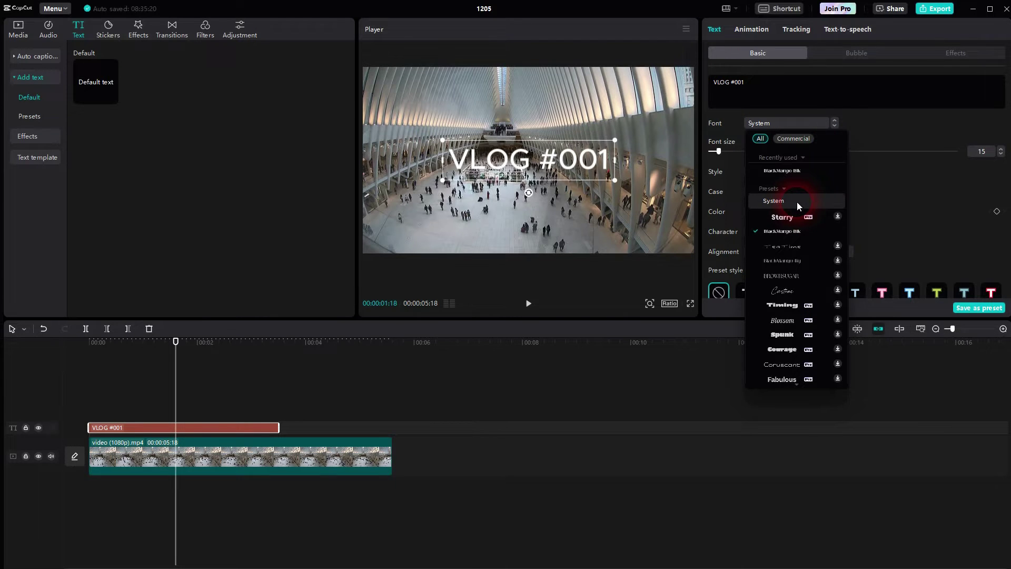
{"action": "left_click", "coordinate": [792, 261]}
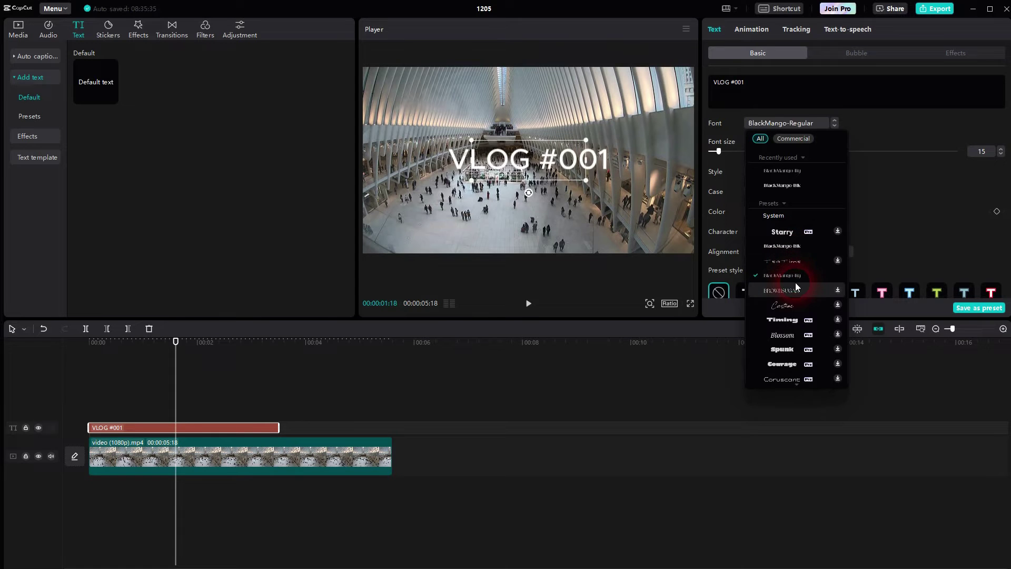
{"action": "left_click", "coordinate": [791, 276]}
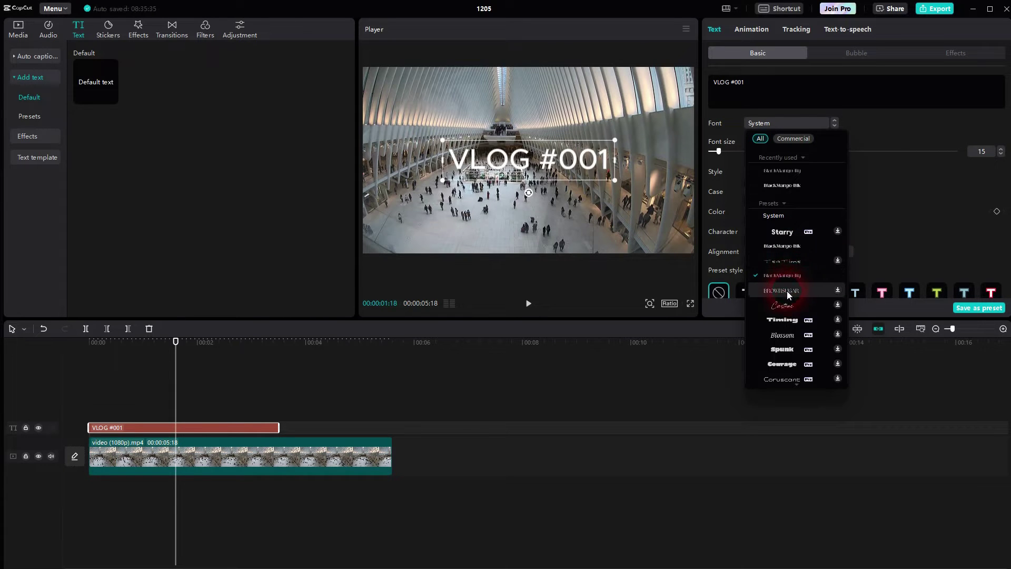
{"action": "left_click", "coordinate": [838, 264]}
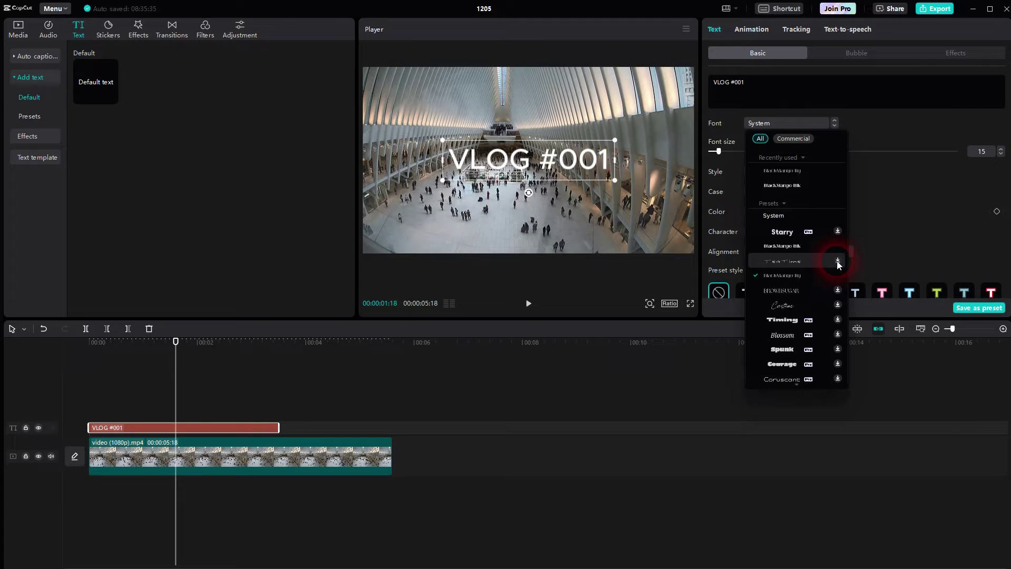
{"action": "scroll", "coordinate": [820, 274], "scroll_direction": "down", "scroll_amount": 15}
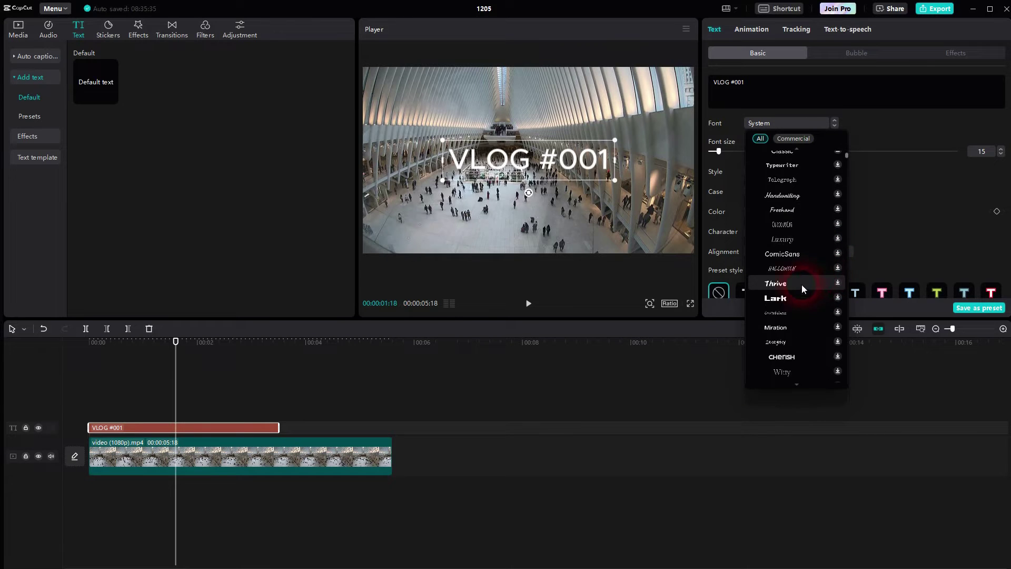
{"action": "left_click", "coordinate": [812, 296]}
{"action": "left_click", "coordinate": [917, 190]}
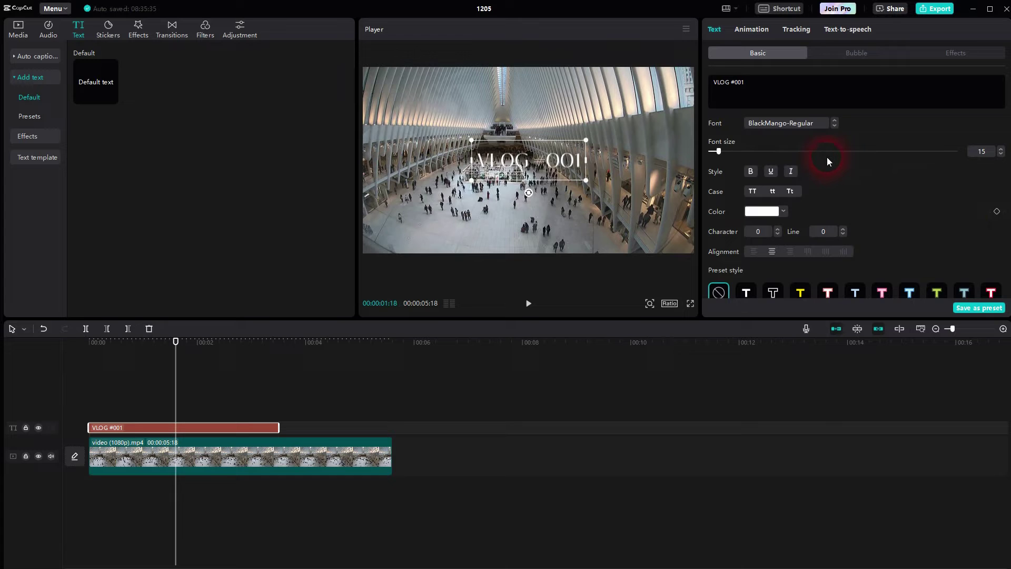
- Make the title size 40, bold and underlined, coloured yellow FFBB00
{"action": "left_click_drag", "start_coordinate": [718, 152], "coordinate": [739, 154]}
{"action": "left_click", "coordinate": [750, 171]}
{"action": "left_click", "coordinate": [770, 172]}
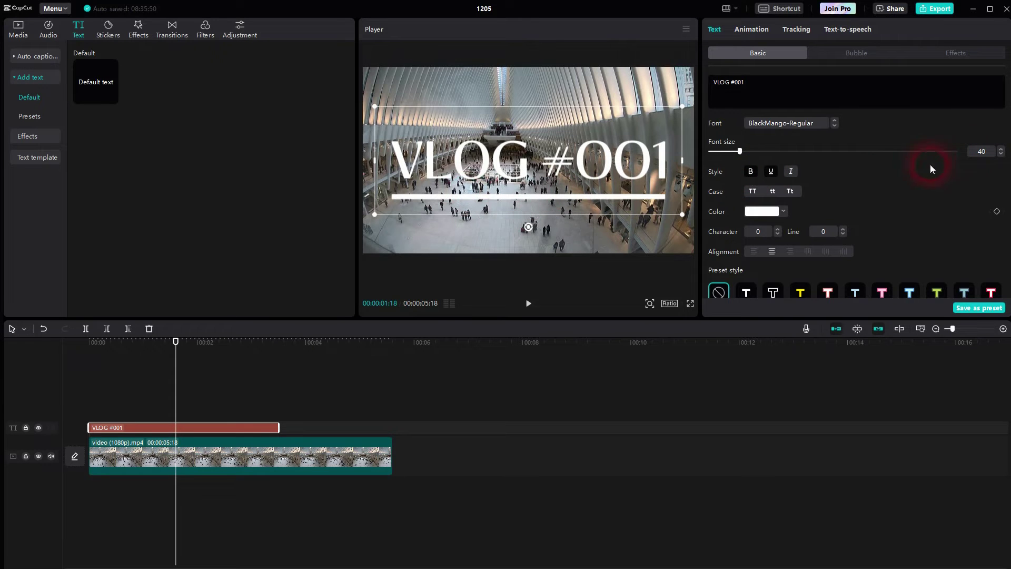
{"action": "left_click", "coordinate": [763, 212]}
{"action": "left_click", "coordinate": [839, 241]}
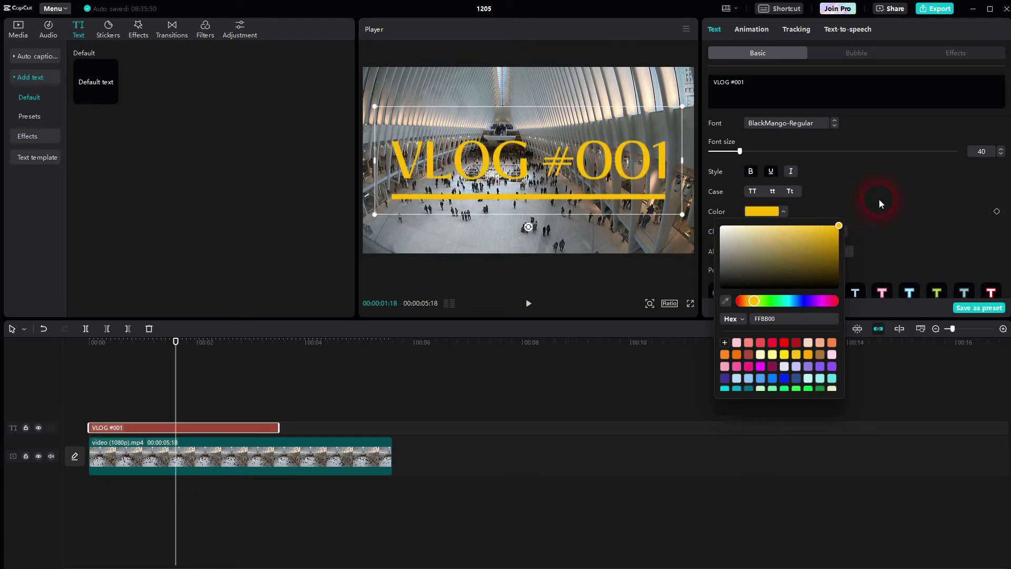
{"action": "left_click", "coordinate": [920, 195]}
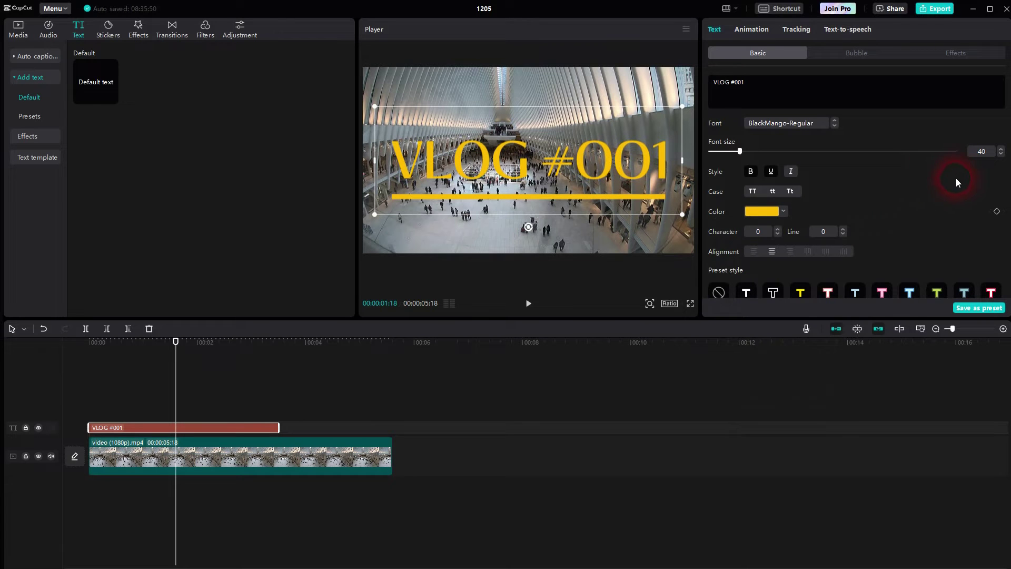
- Try the black-on-yellow box preset, then apply the orange text with red outline preset
{"action": "scroll", "coordinate": [912, 185], "scroll_direction": "down", "scroll_amount": 3}
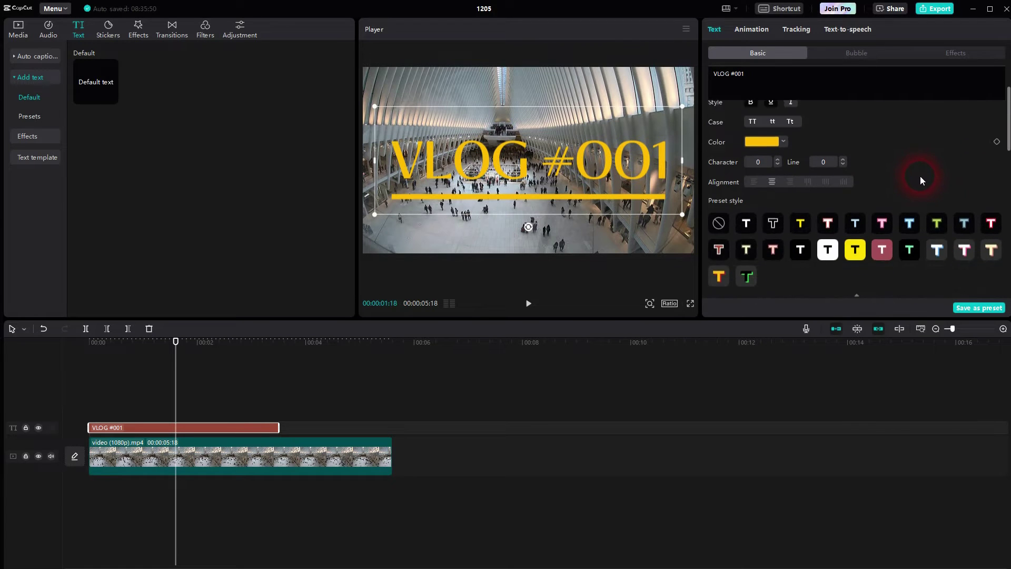
{"action": "scroll", "coordinate": [885, 148], "scroll_direction": "down", "scroll_amount": 5}
{"action": "scroll", "coordinate": [853, 168], "scroll_direction": "up", "scroll_amount": 4}
{"action": "scroll", "coordinate": [853, 174], "scroll_direction": "up", "scroll_amount": 1}
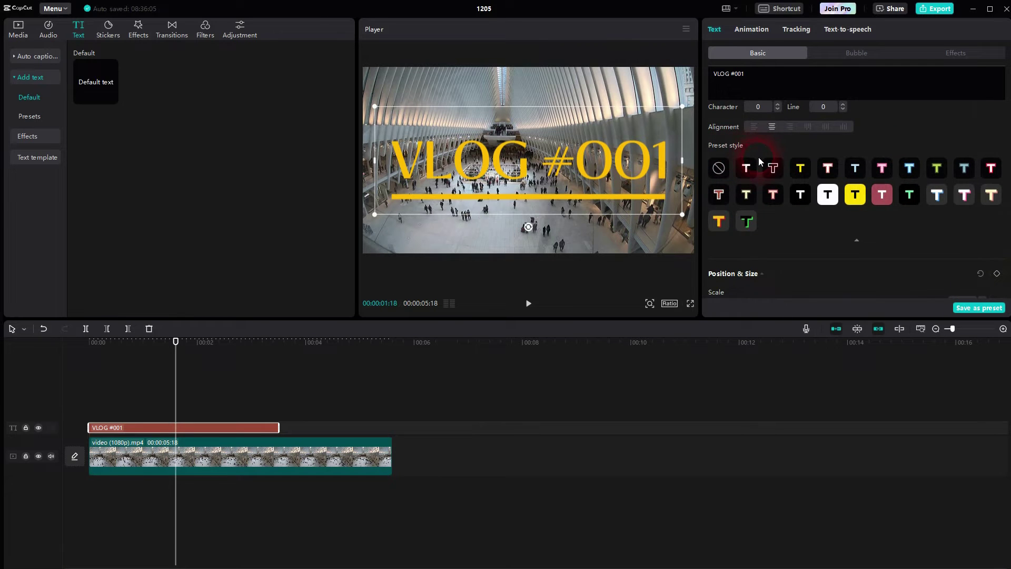
{"action": "left_click", "coordinate": [864, 197]}
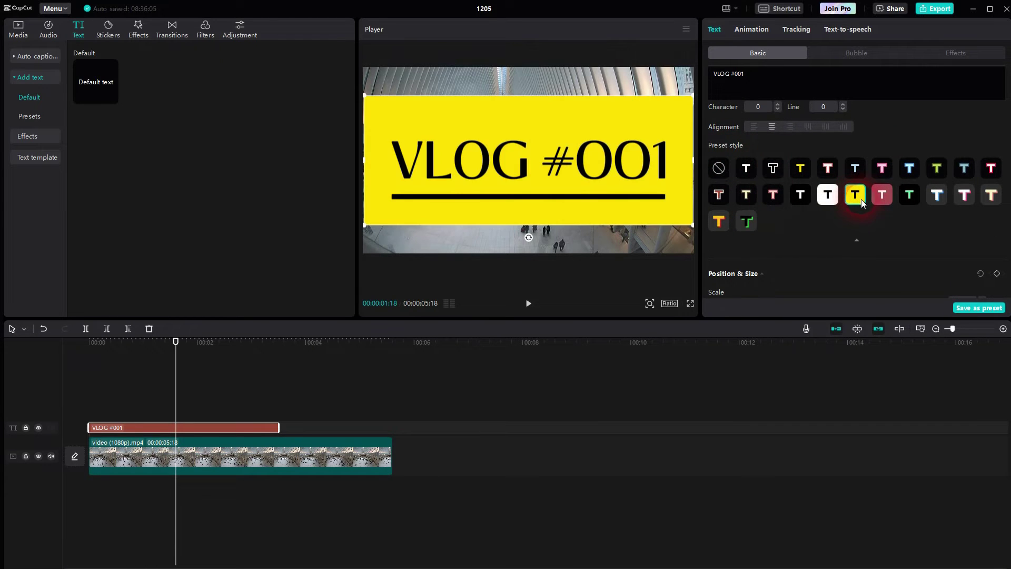
{"action": "left_click", "coordinate": [719, 222]}
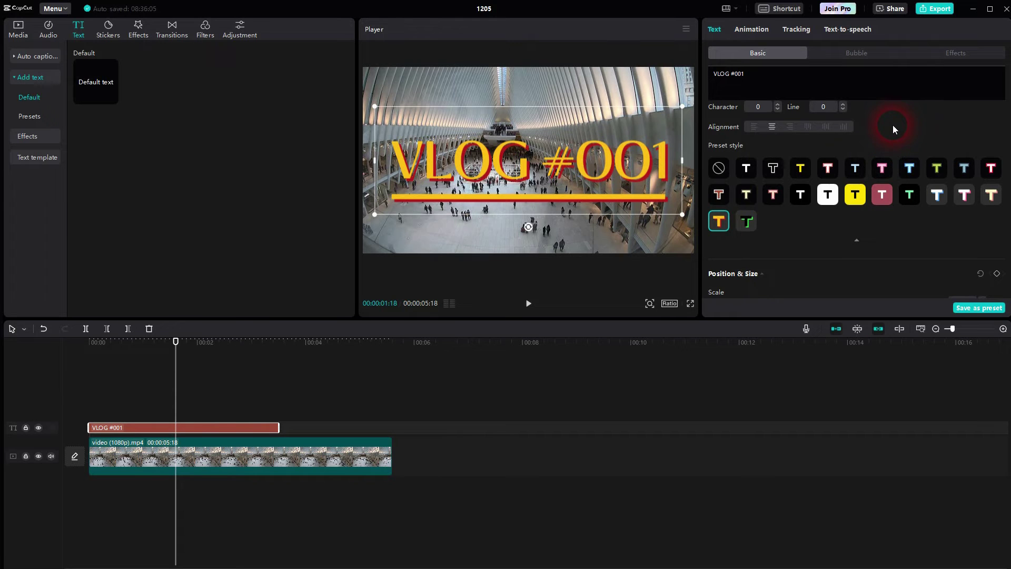
{"action": "scroll", "coordinate": [892, 128], "scroll_direction": "down", "scroll_amount": 8}
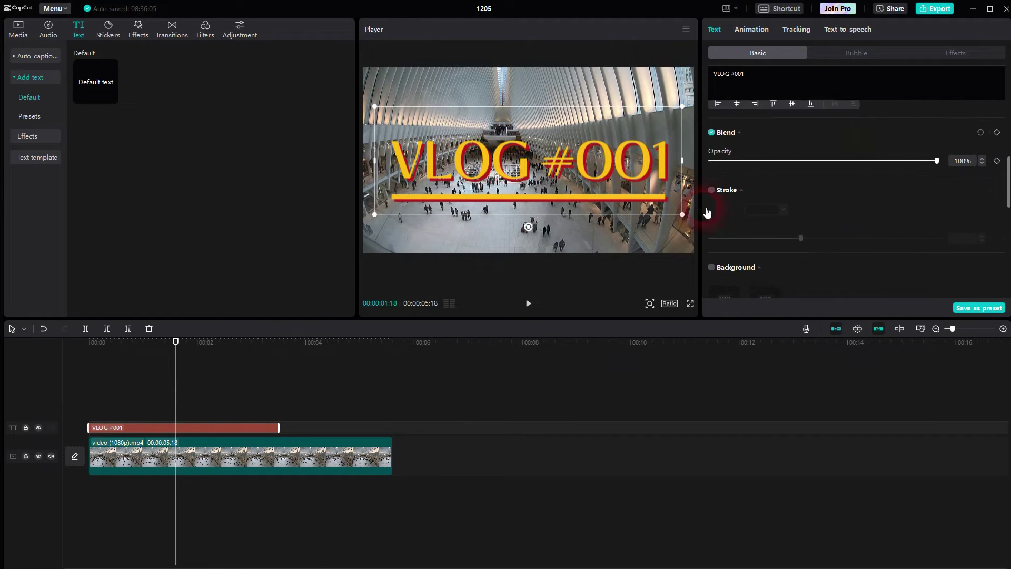
{"action": "scroll", "coordinate": [809, 178], "scroll_direction": "up", "scroll_amount": 3}
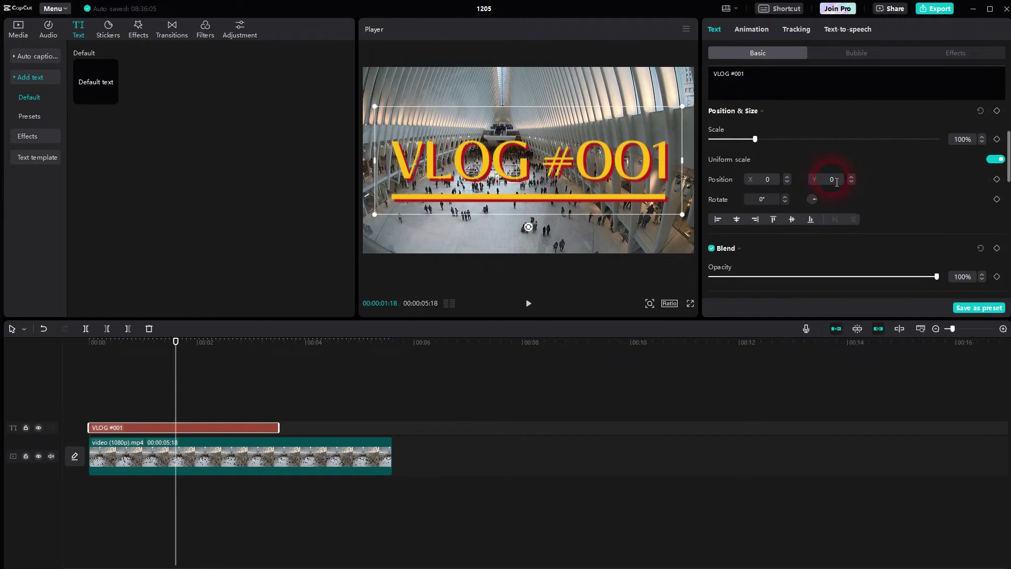
- Keep the title centred at position 0, 0 and rotate it to -4°
{"action": "mouse_move", "coordinate": [586, 160]}
{"action": "left_mouse_down"}
{"action": "mouse_move", "coordinate": [571, 152]}
{"action": "mouse_move", "coordinate": [580, 151]}
{"action": "left_mouse_up"}
{"action": "left_click_drag", "start_coordinate": [788, 178], "coordinate": [789, 176]}
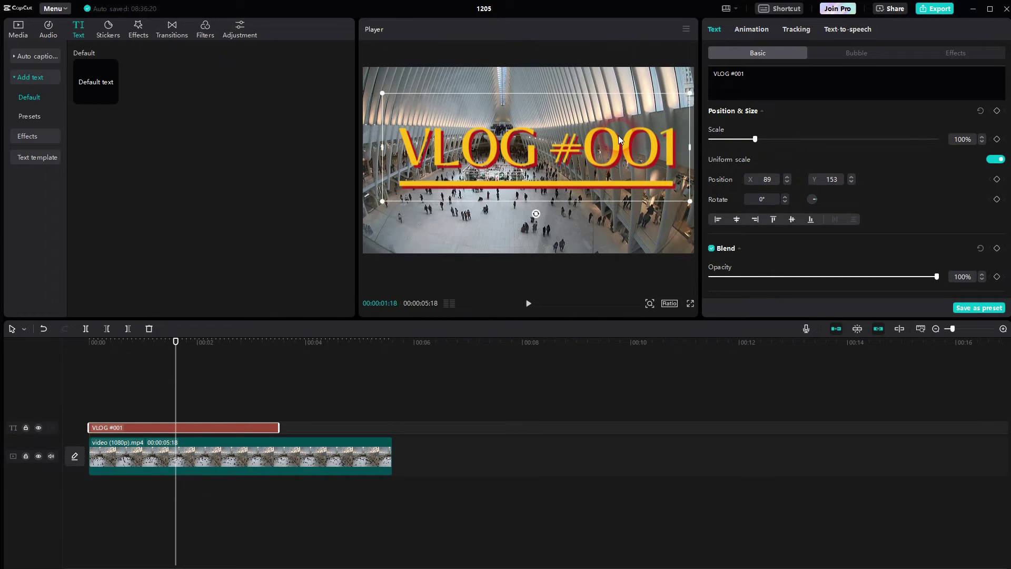
{"action": "left_click_drag", "start_coordinate": [618, 135], "coordinate": [609, 150]}
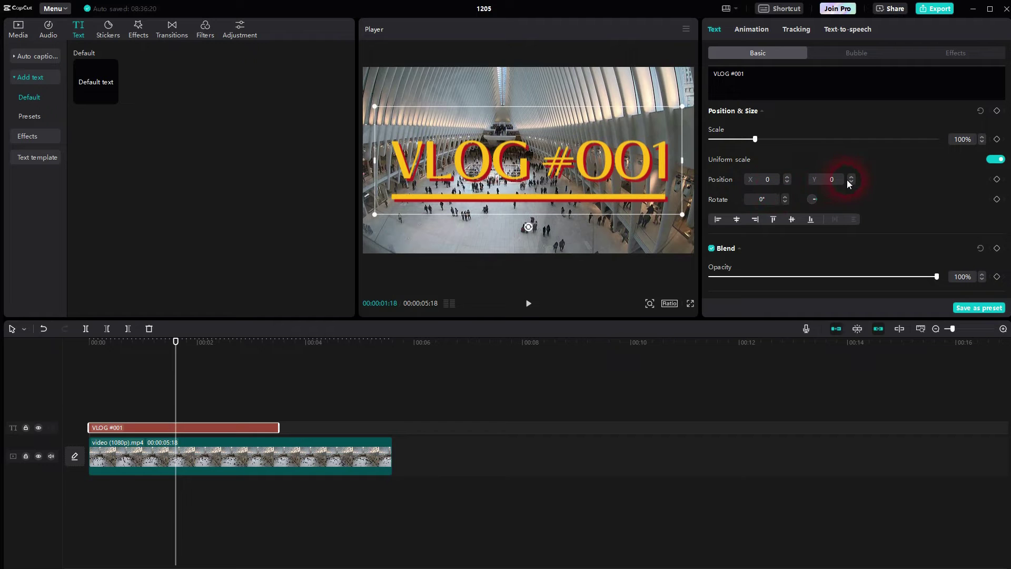
{"action": "mouse_move", "coordinate": [815, 204]}
{"action": "left_mouse_down"}
{"action": "mouse_move", "coordinate": [805, 191]}
{"action": "mouse_move", "coordinate": [820, 199]}
{"action": "left_mouse_up"}
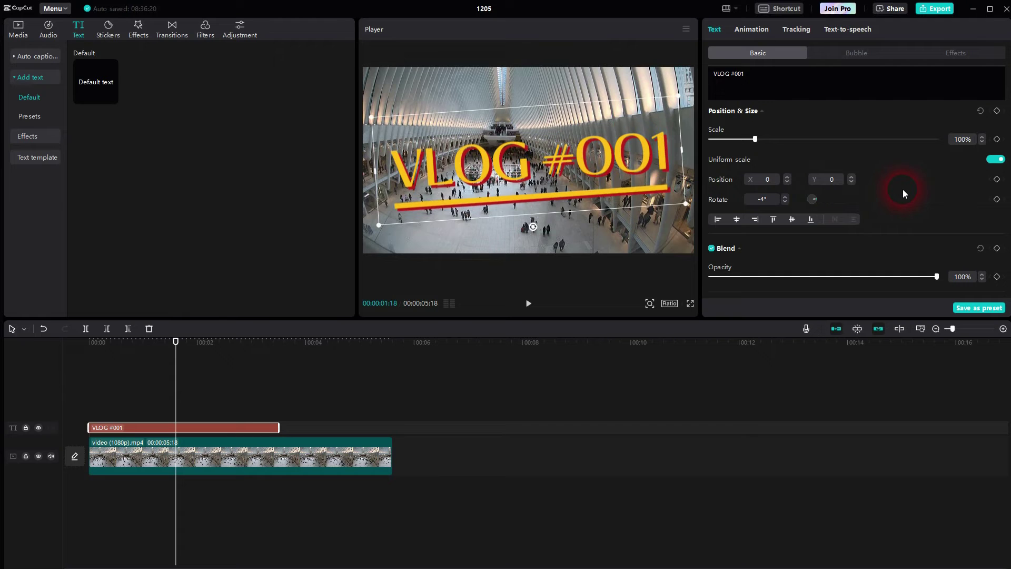
{"action": "scroll", "coordinate": [902, 190], "scroll_direction": "down", "scroll_amount": 6}
{"action": "scroll", "coordinate": [897, 183], "scroll_direction": "up", "scroll_amount": 4}
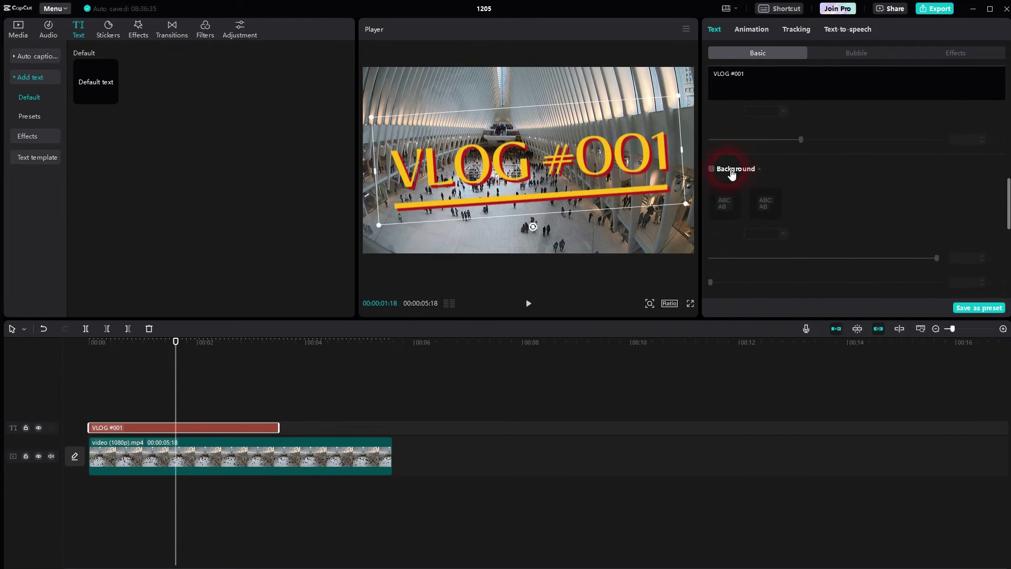
{"action": "left_click", "coordinate": [732, 170]}
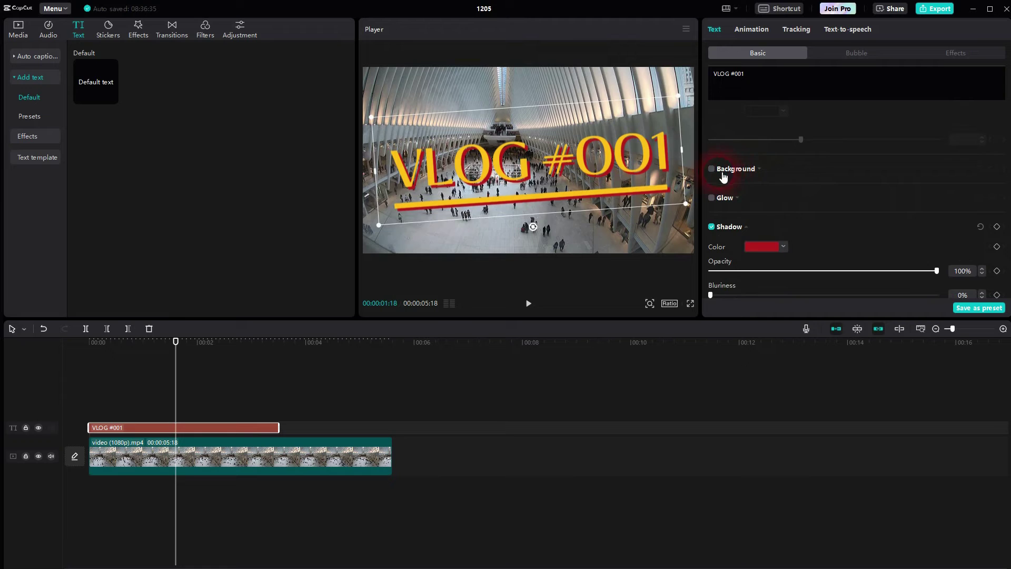
{"action": "left_click", "coordinate": [712, 169]}
{"action": "left_click", "coordinate": [712, 170]}
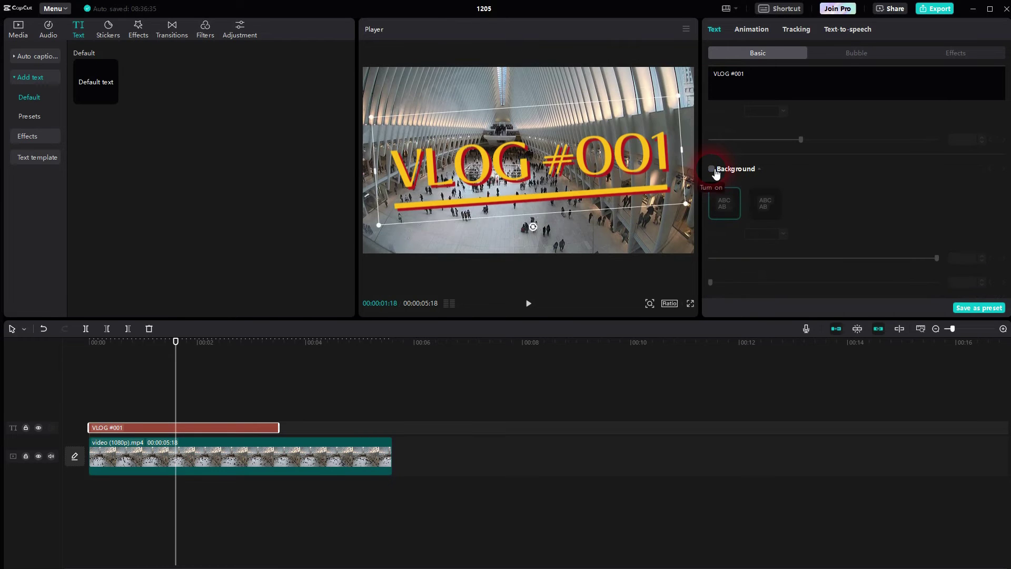
{"action": "scroll", "coordinate": [851, 179], "scroll_direction": "down", "scroll_amount": 1}
{"action": "scroll", "coordinate": [849, 176], "scroll_direction": "down", "scroll_amount": 4}
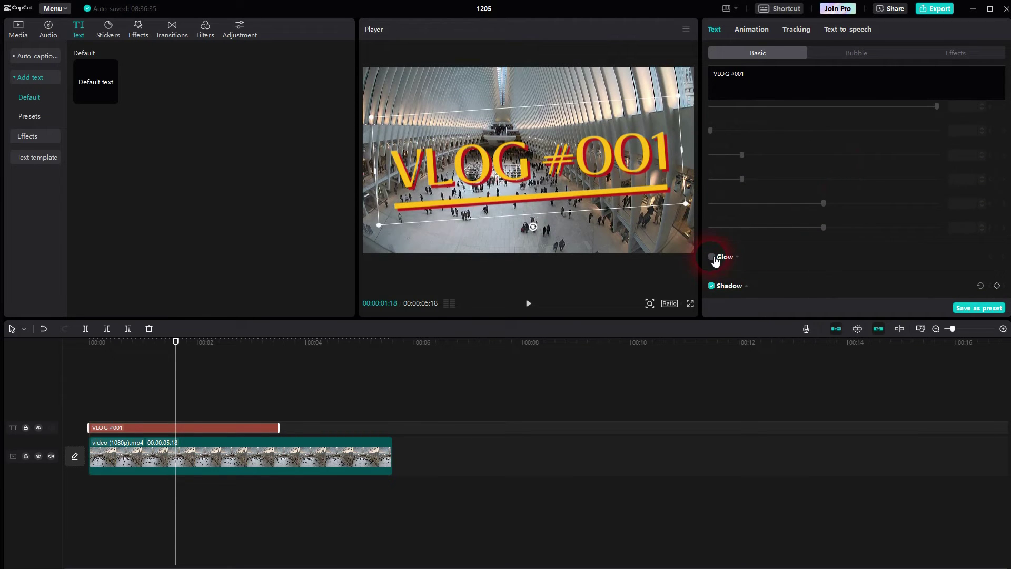
{"action": "left_click", "coordinate": [712, 257]}
{"action": "left_click", "coordinate": [712, 257]}
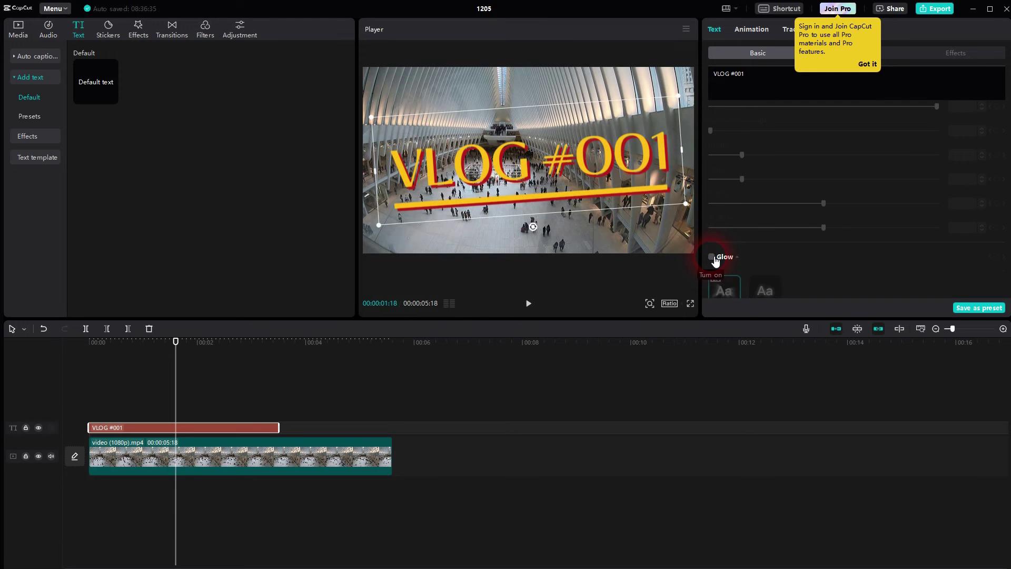
{"action": "left_click", "coordinate": [871, 68]}
{"action": "scroll", "coordinate": [853, 200], "scroll_direction": "down", "scroll_amount": 5}
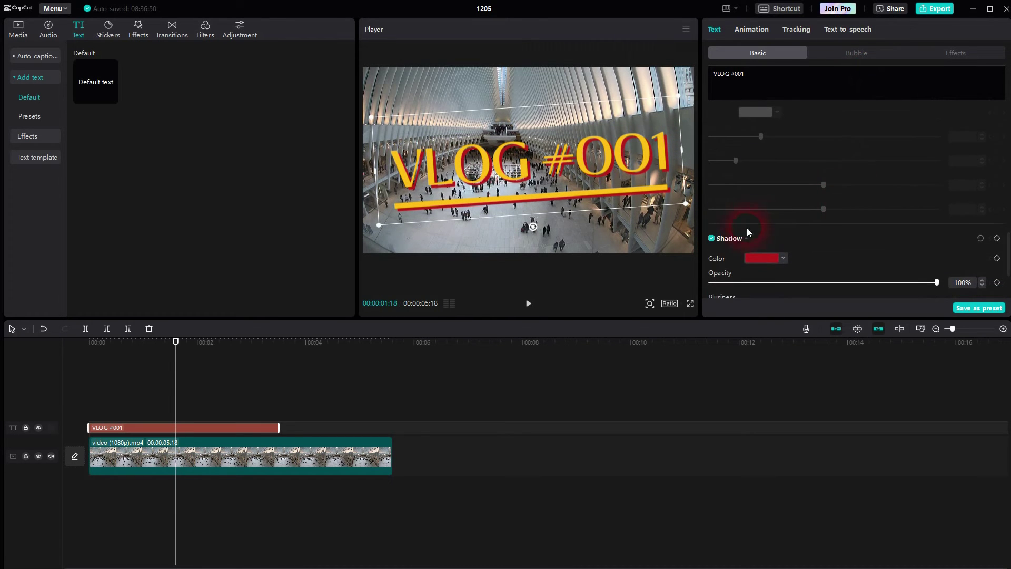
- Reset the shadow to black (80% opacity, 33% blur, distance 8, -45°); Curve stays blocked
{"action": "left_click", "coordinate": [712, 238]}
{"action": "left_click", "coordinate": [712, 238]}
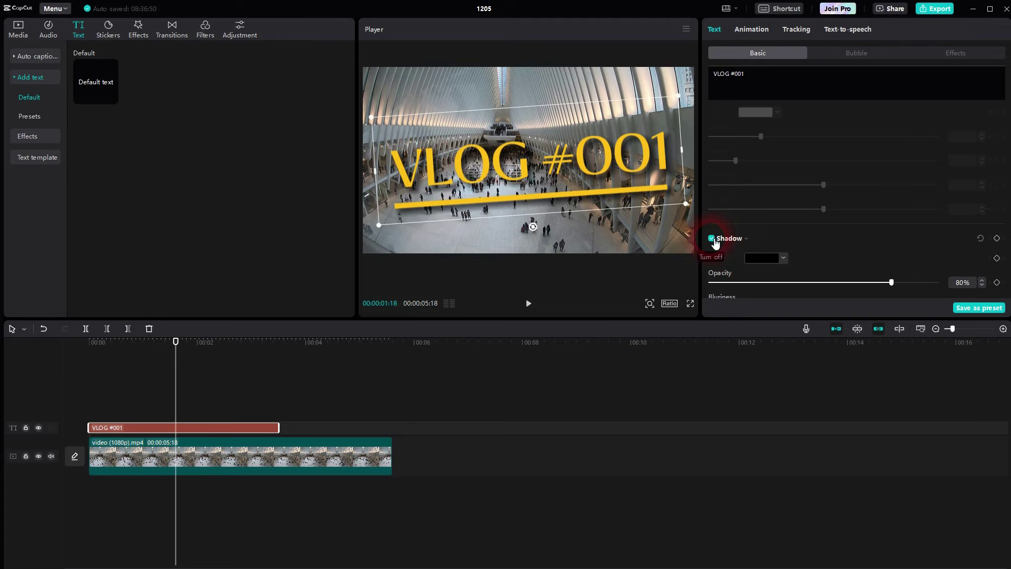
{"action": "scroll", "coordinate": [897, 188], "scroll_direction": "down", "scroll_amount": 3}
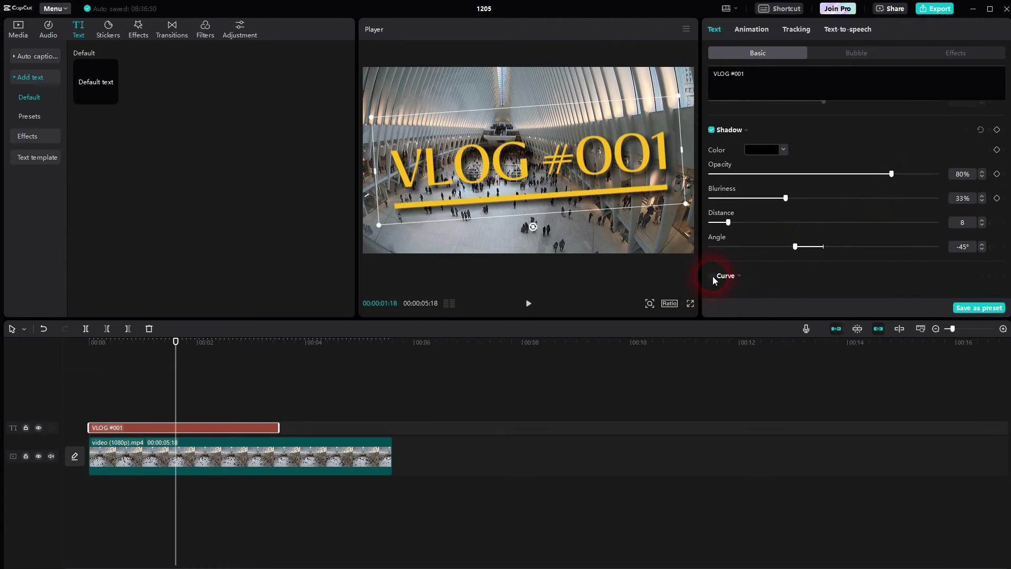
{"action": "left_click", "coordinate": [712, 276]}
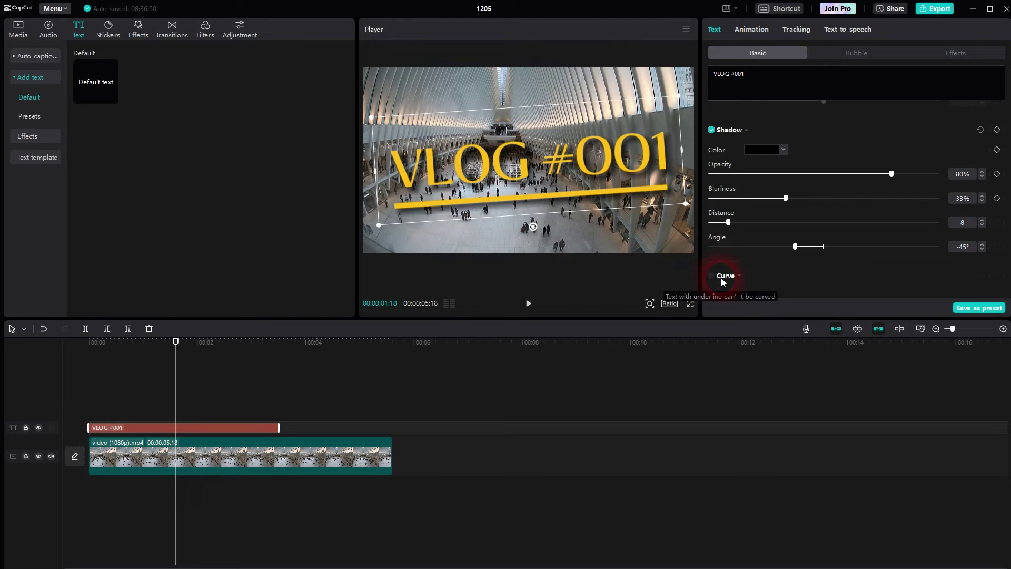
{"action": "left_click", "coordinate": [712, 276]}
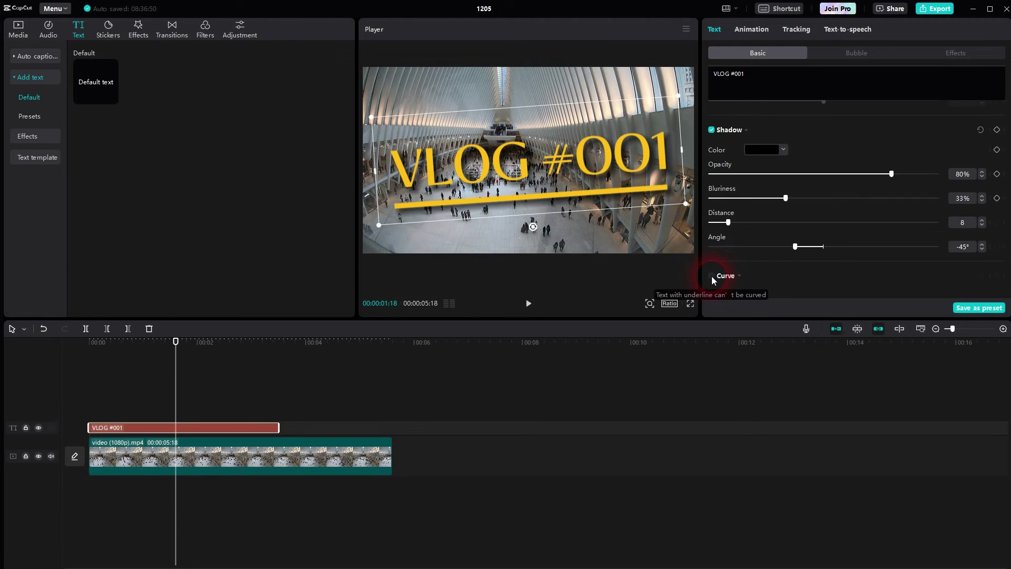
{"action": "scroll", "coordinate": [858, 258], "scroll_direction": "up", "scroll_amount": 5}
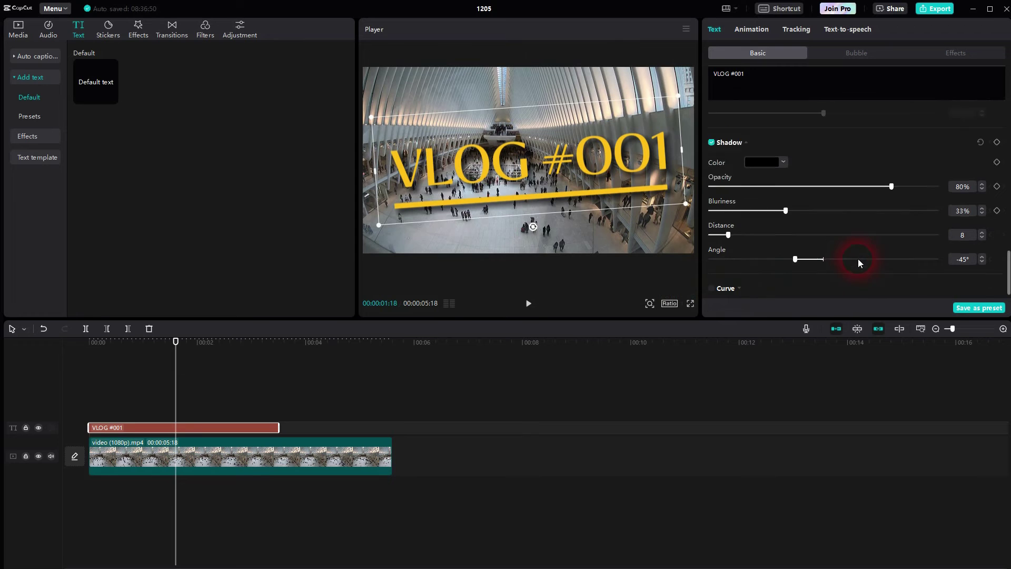
{"action": "scroll", "coordinate": [875, 241], "scroll_direction": "up", "scroll_amount": 6}
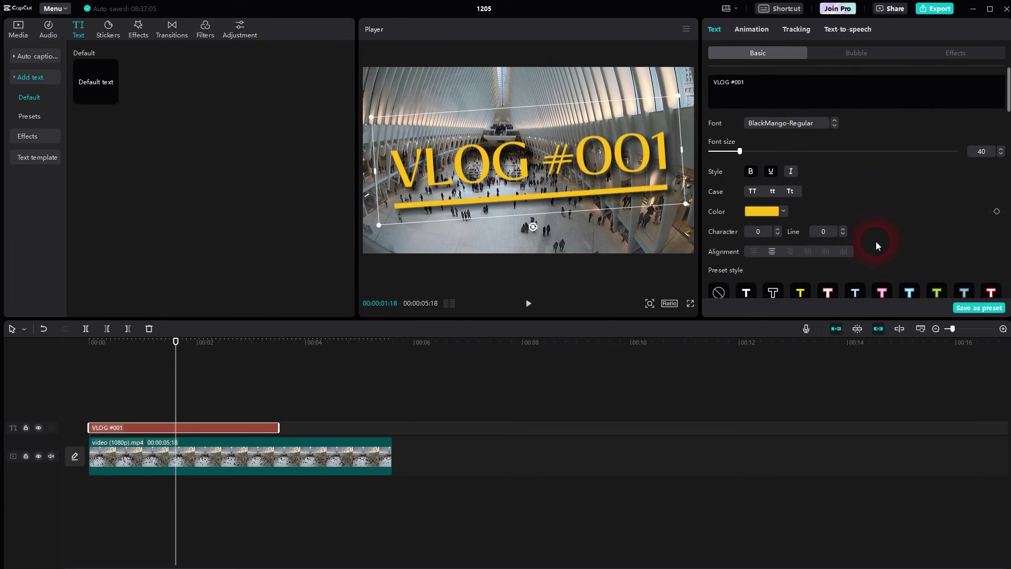
- Remove the title's underline, enable Curve, and lower its strength to 54°
{"action": "left_click", "coordinate": [771, 171]}
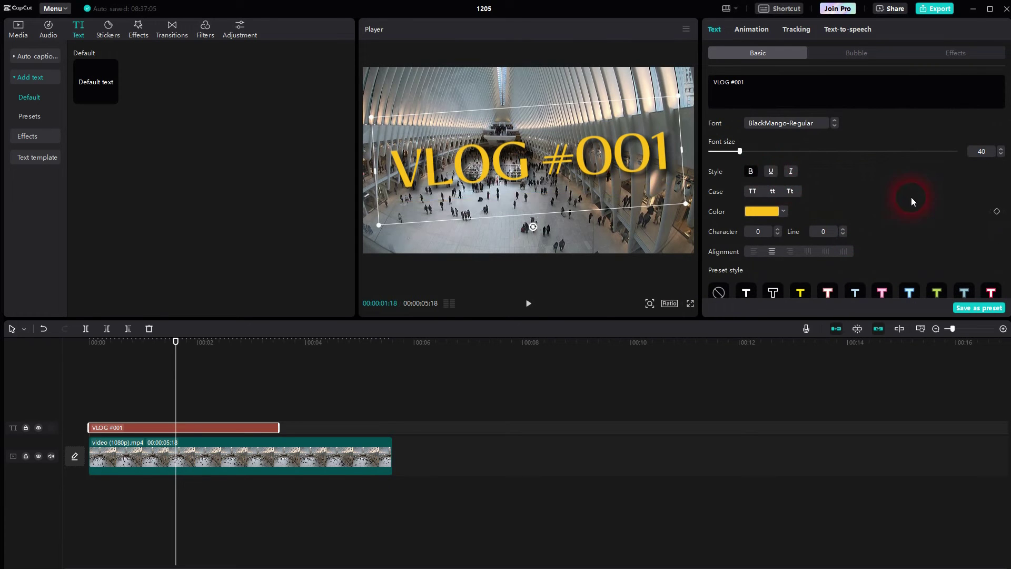
{"action": "scroll", "coordinate": [910, 196], "scroll_direction": "down", "scroll_amount": 3}
{"action": "scroll", "coordinate": [909, 193], "scroll_direction": "down", "scroll_amount": 8}
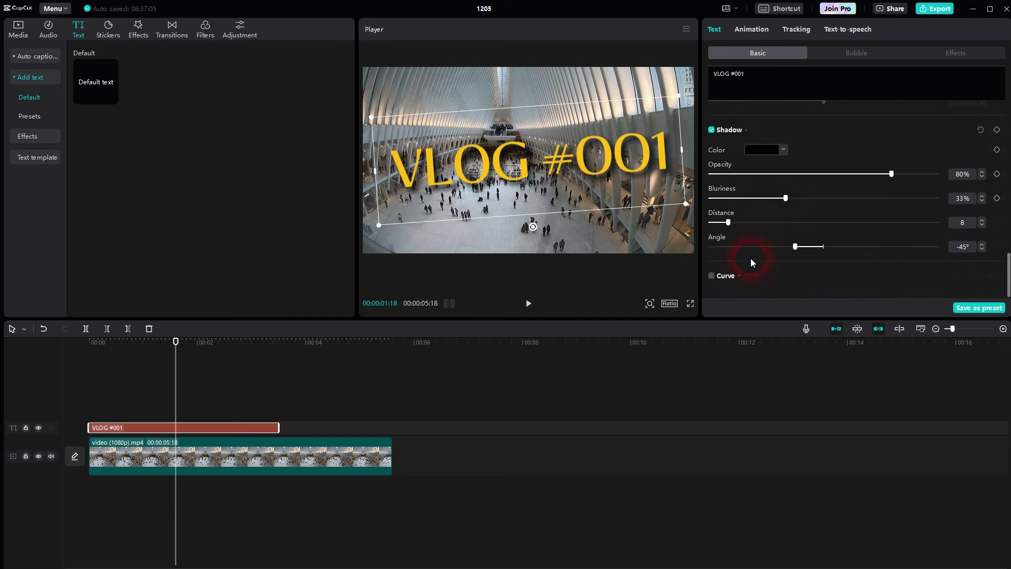
{"action": "left_click", "coordinate": [711, 276]}
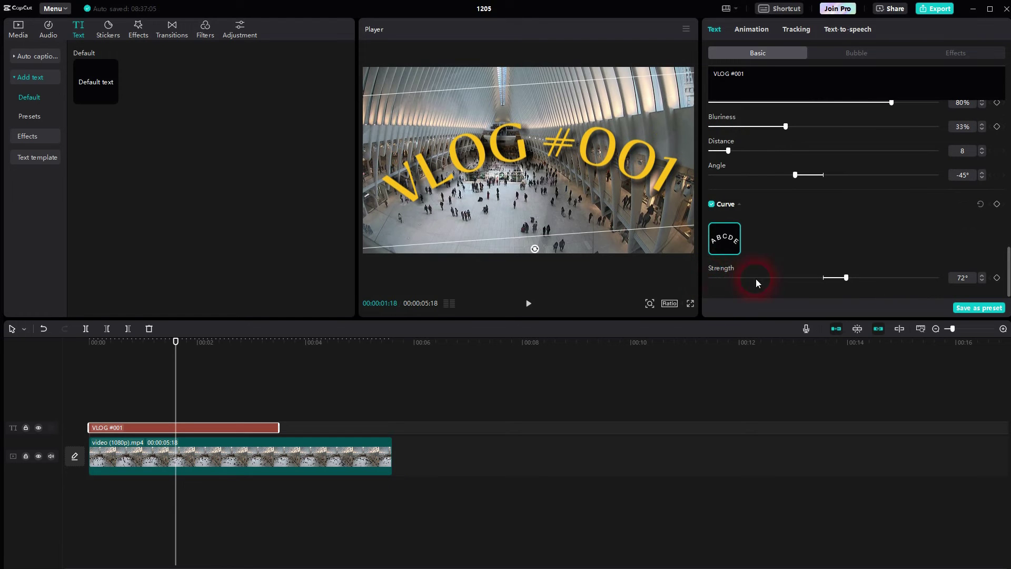
{"action": "left_click", "coordinate": [870, 277]}
{"action": "mouse_move", "coordinate": [848, 282]}
{"action": "left_mouse_down"}
{"action": "mouse_move", "coordinate": [861, 279]}
{"action": "mouse_move", "coordinate": [840, 282]}
{"action": "left_mouse_up"}
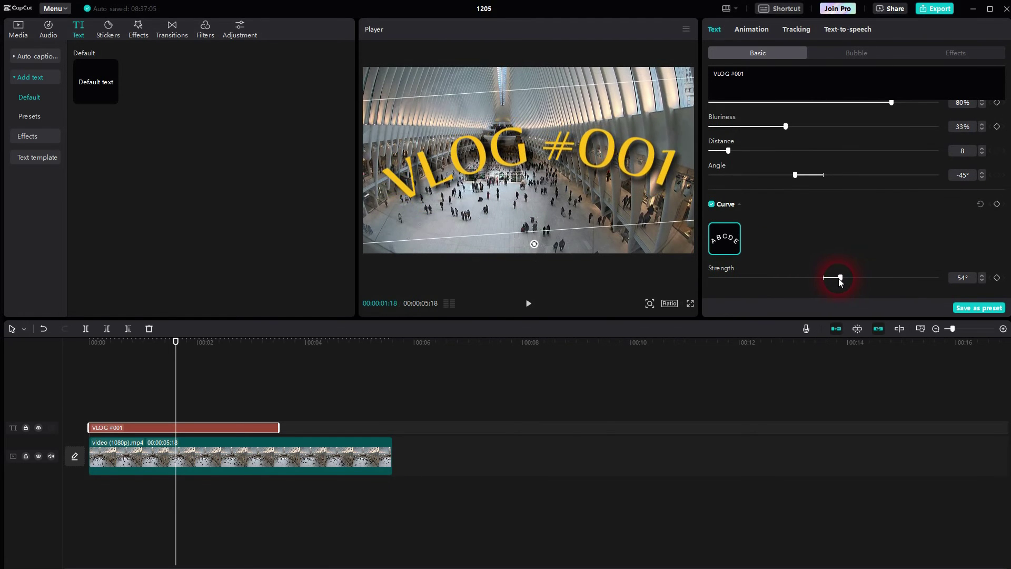
- Apply the orange T preset style to the VLOG #001 title
{"action": "scroll", "coordinate": [848, 212], "scroll_direction": "up", "scroll_amount": 10}
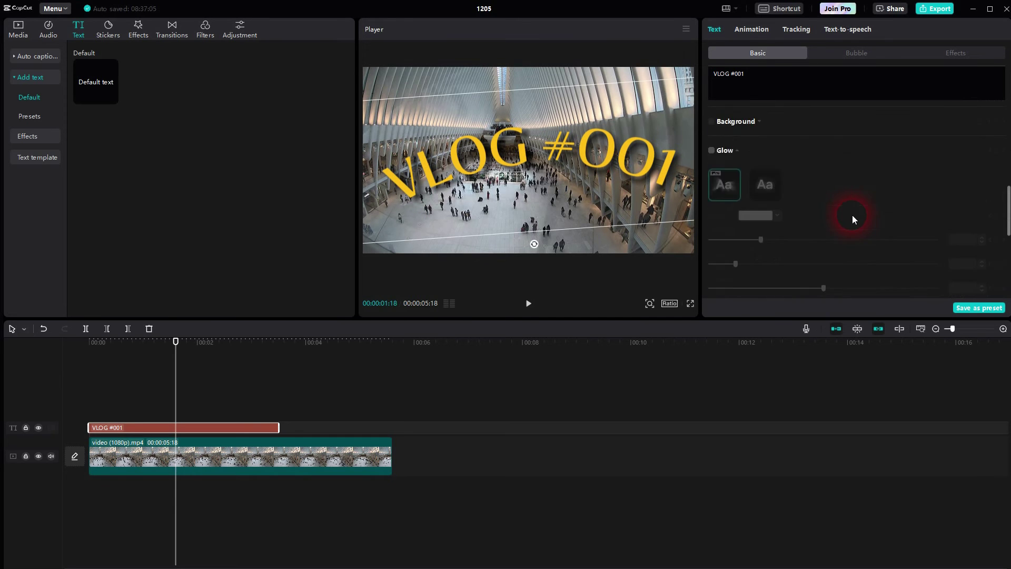
{"action": "scroll", "coordinate": [853, 219], "scroll_direction": "down", "scroll_amount": 3}
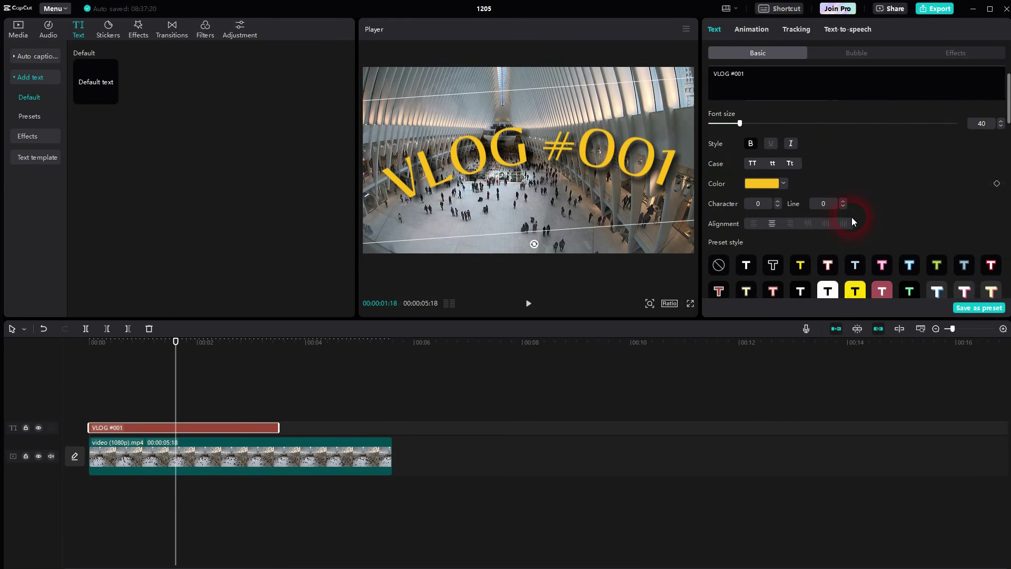
{"action": "scroll", "coordinate": [839, 222], "scroll_direction": "down", "scroll_amount": 1}
{"action": "left_click", "coordinate": [718, 270]}
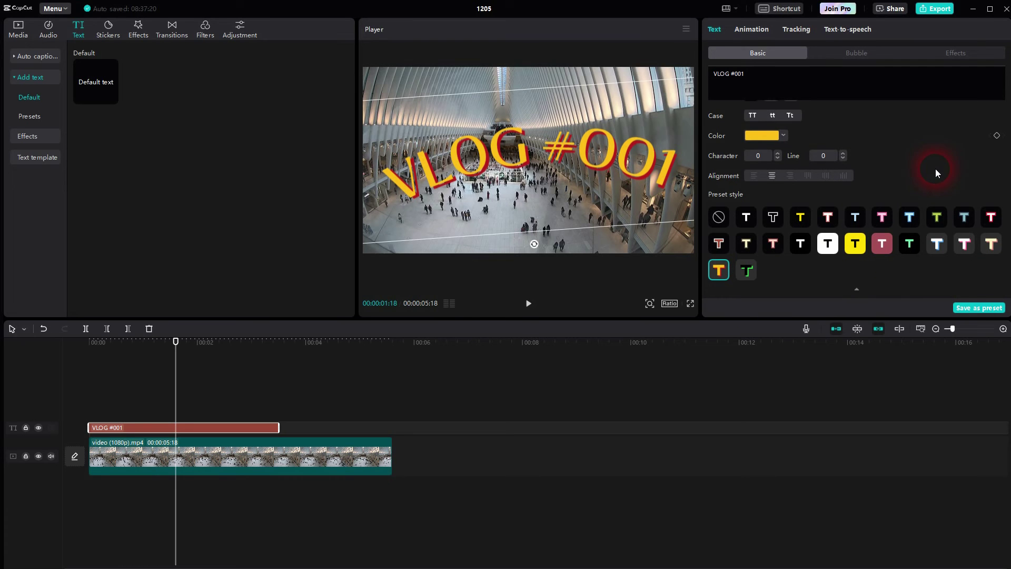
- Set the title on a cyan brush-stroke bubble instead of the green one, then show text effects
{"action": "left_click", "coordinate": [863, 53]}
{"action": "scroll", "coordinate": [858, 180], "scroll_direction": "down", "scroll_amount": 4}
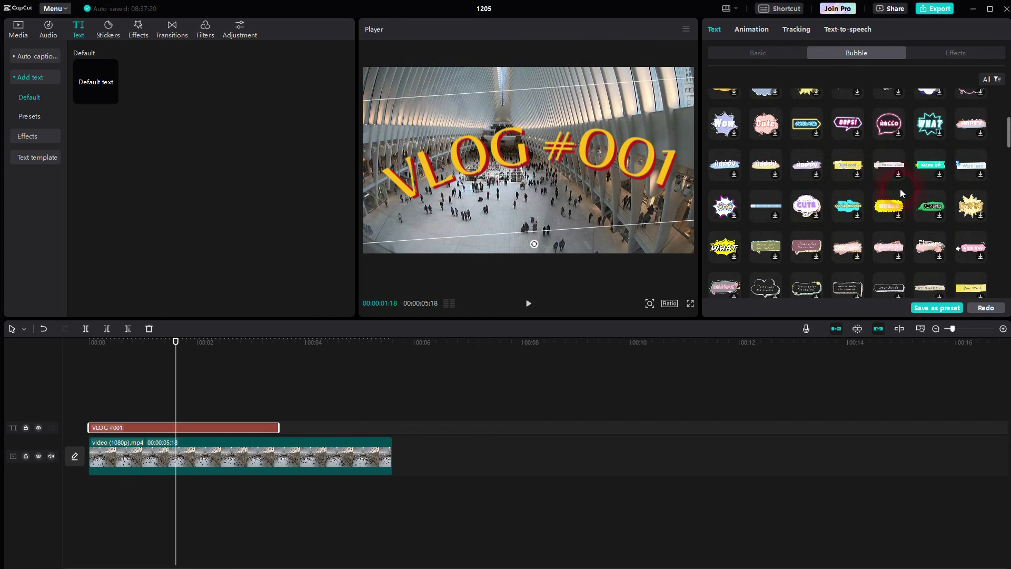
{"action": "left_click", "coordinate": [931, 207]}
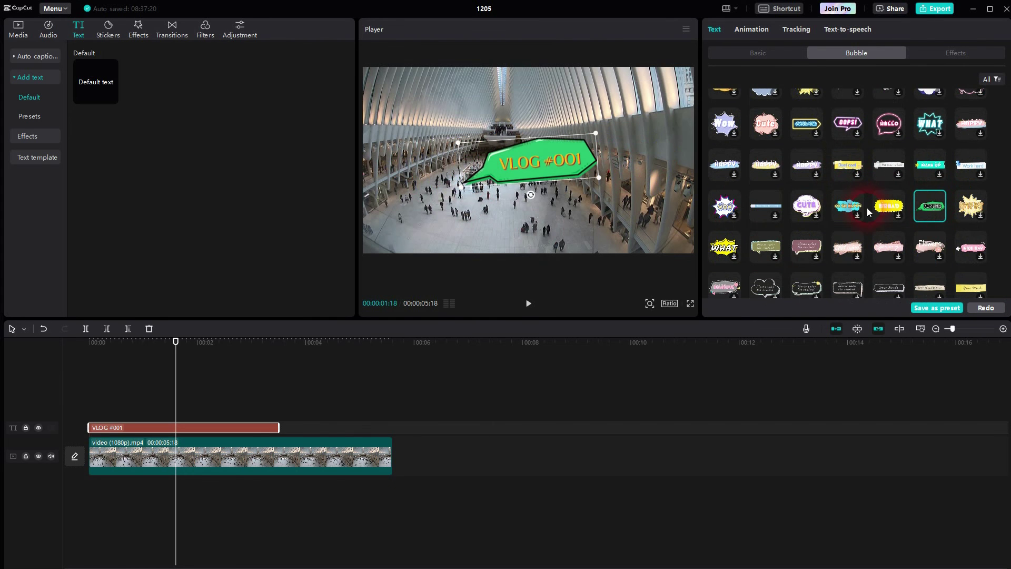
{"action": "left_click", "coordinate": [849, 206]}
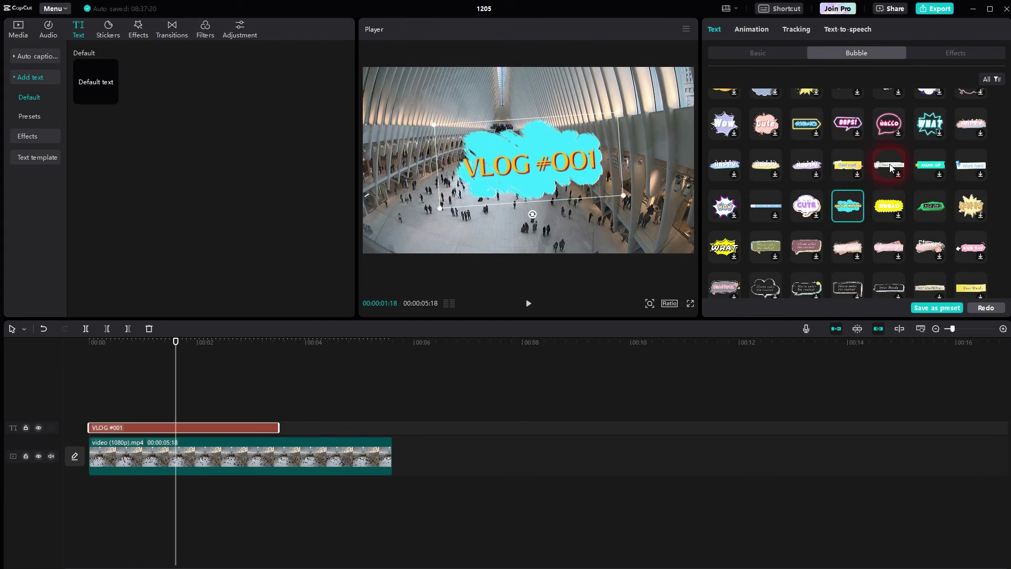
{"action": "left_click", "coordinate": [970, 56]}
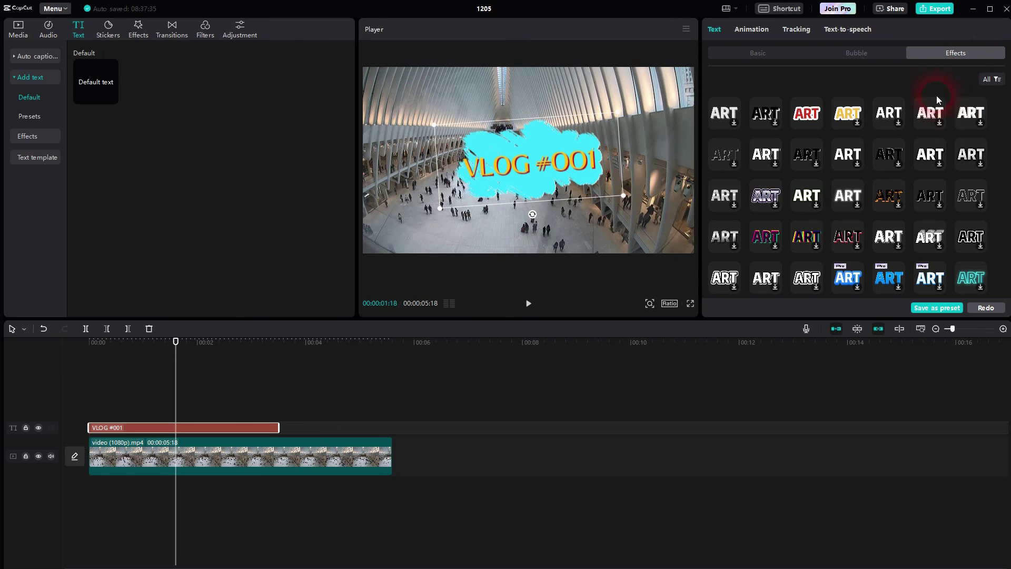
- After trying yellow and white outlined presets, give VLOG #001 the dark multicolour ART effect, then reopen bubble styles
{"action": "left_click", "coordinate": [849, 116]}
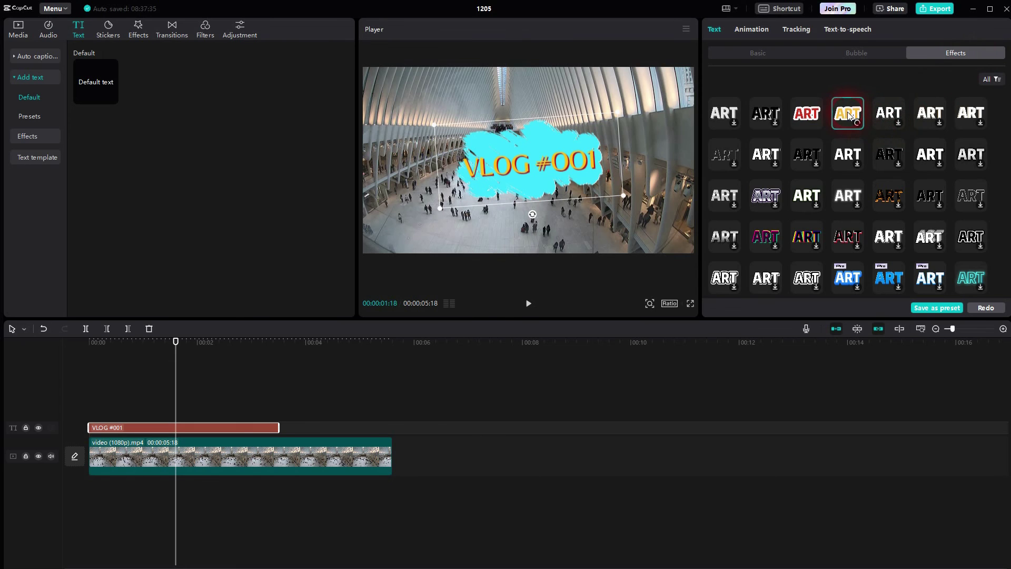
{"action": "left_click", "coordinate": [804, 200]}
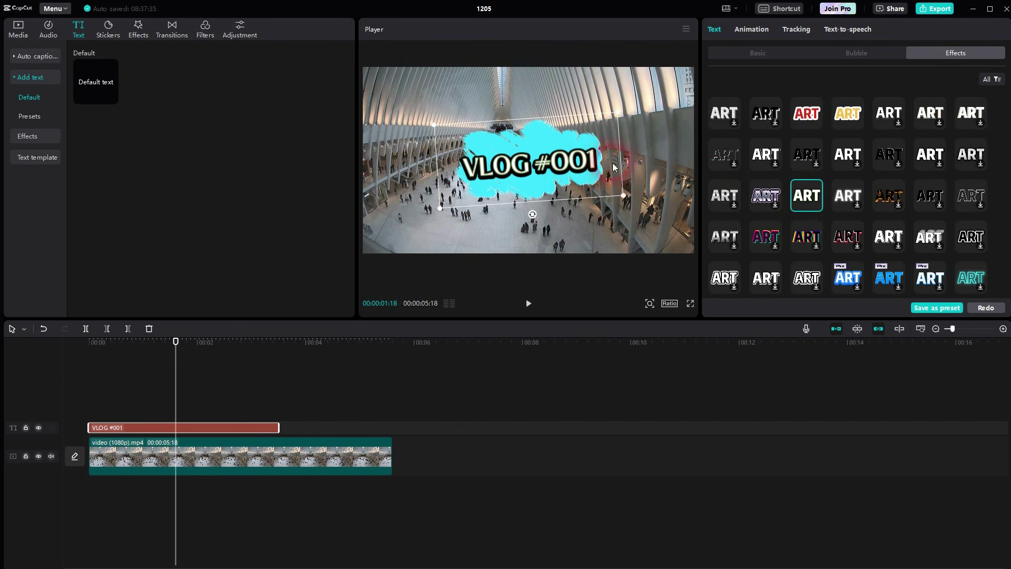
{"action": "left_click", "coordinate": [805, 244]}
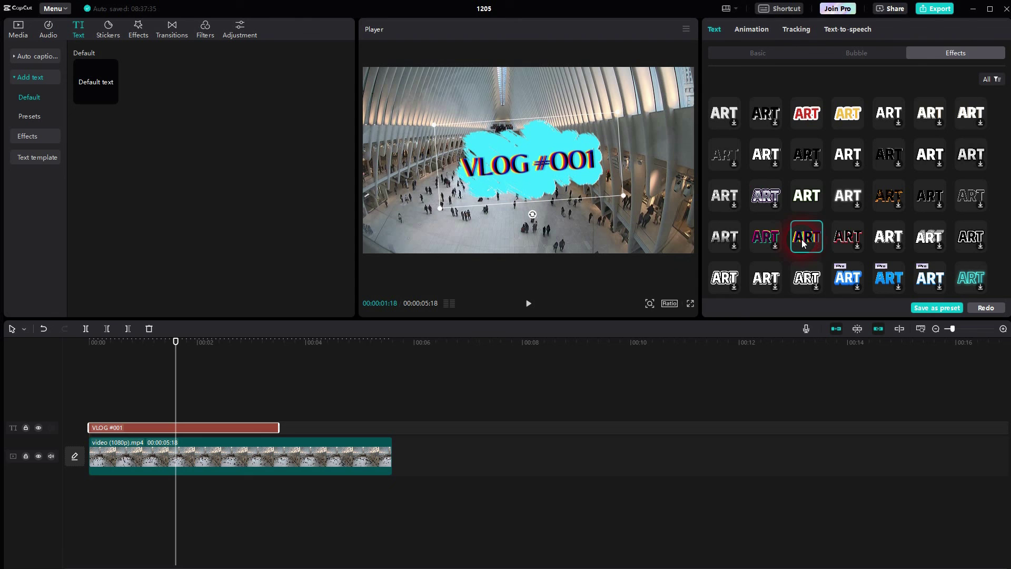
{"action": "left_click", "coordinate": [859, 55]}
{"action": "scroll", "coordinate": [750, 142], "scroll_direction": "up", "scroll_amount": 2}
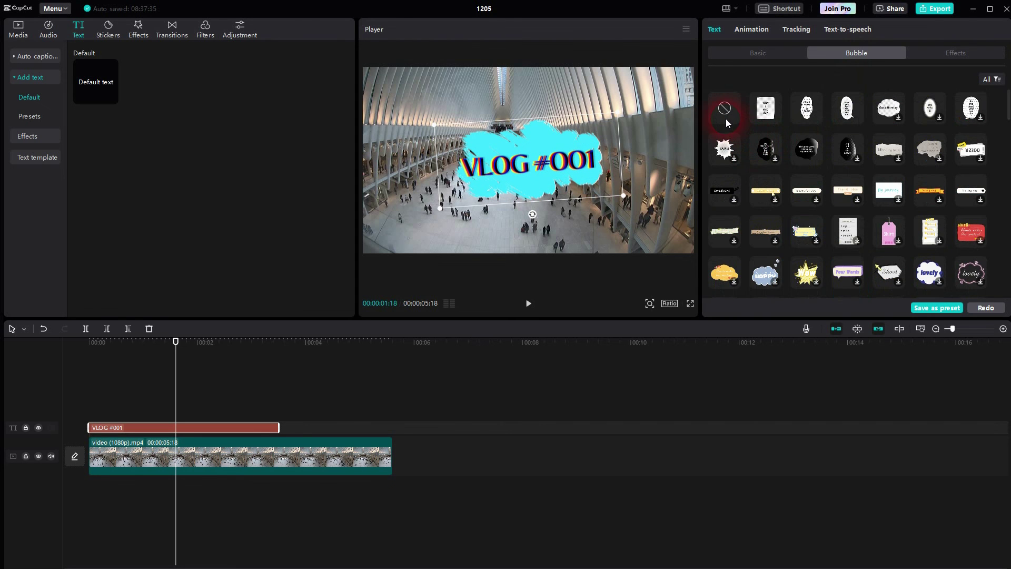